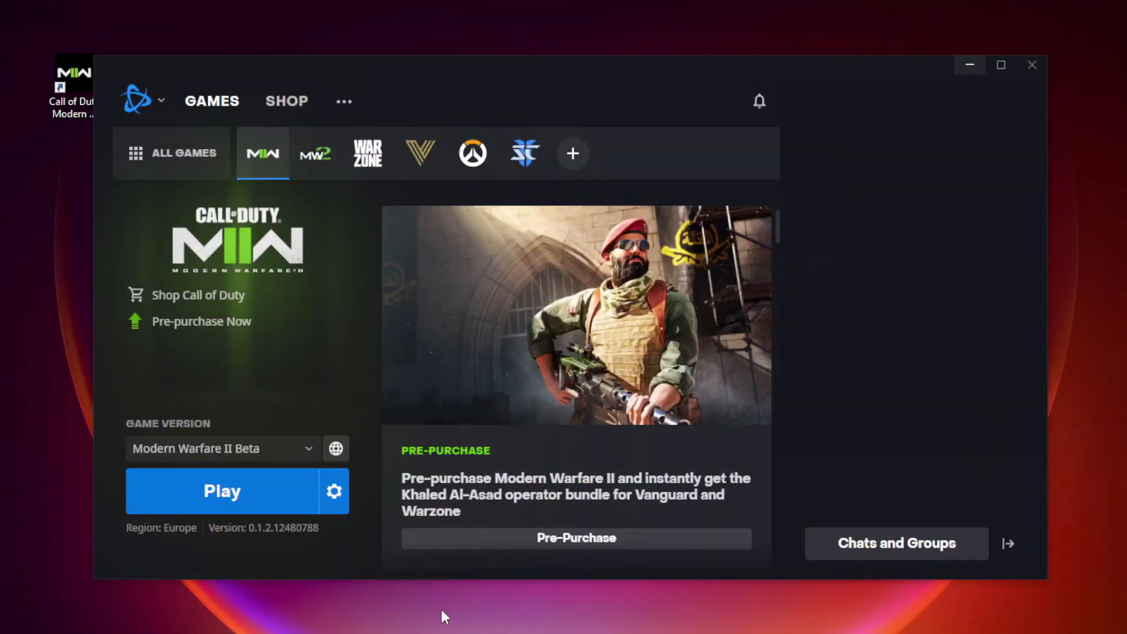
# - Run Scan and Repair on the Modern Warfare II Beta installation from its Battle.net options
pyautogui.click(341, 495)
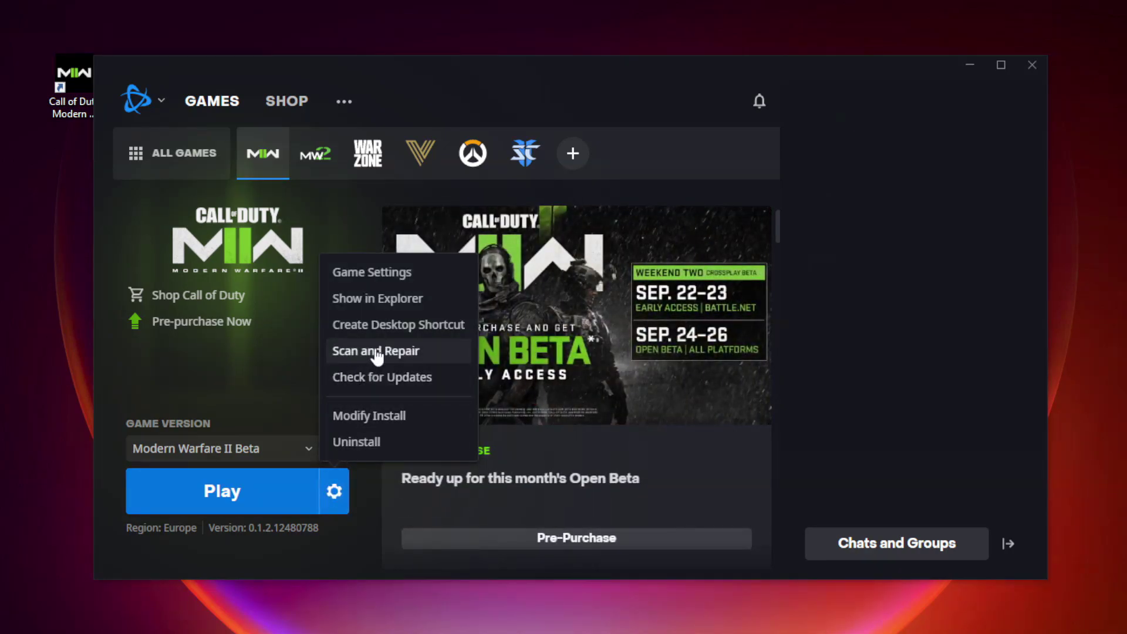
pyautogui.click(446, 352)
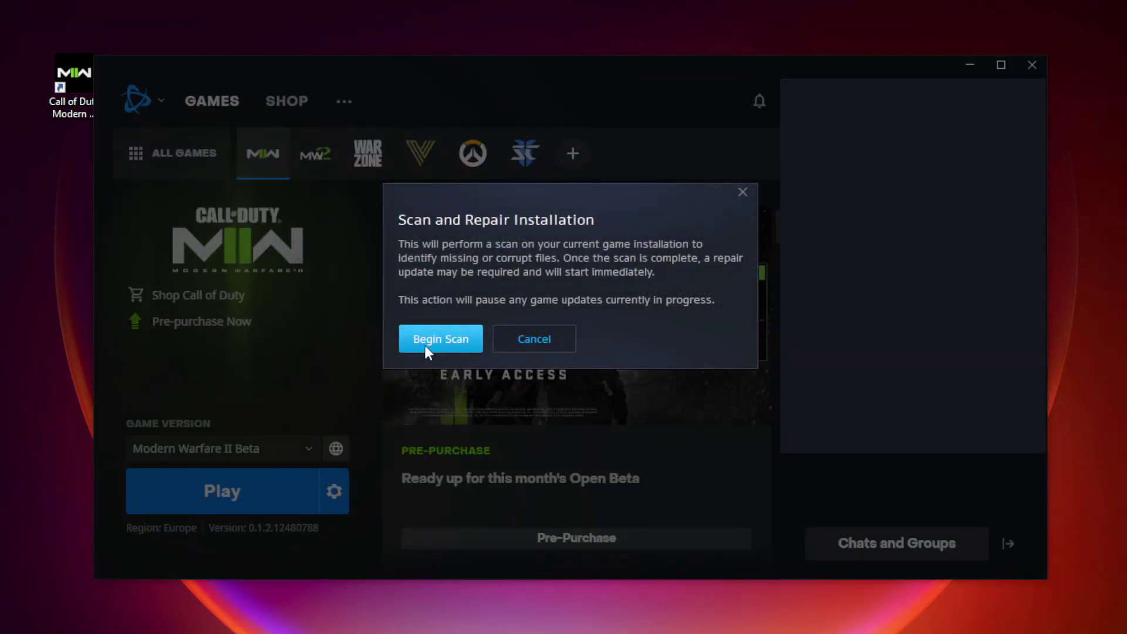
pyautogui.click(439, 344)
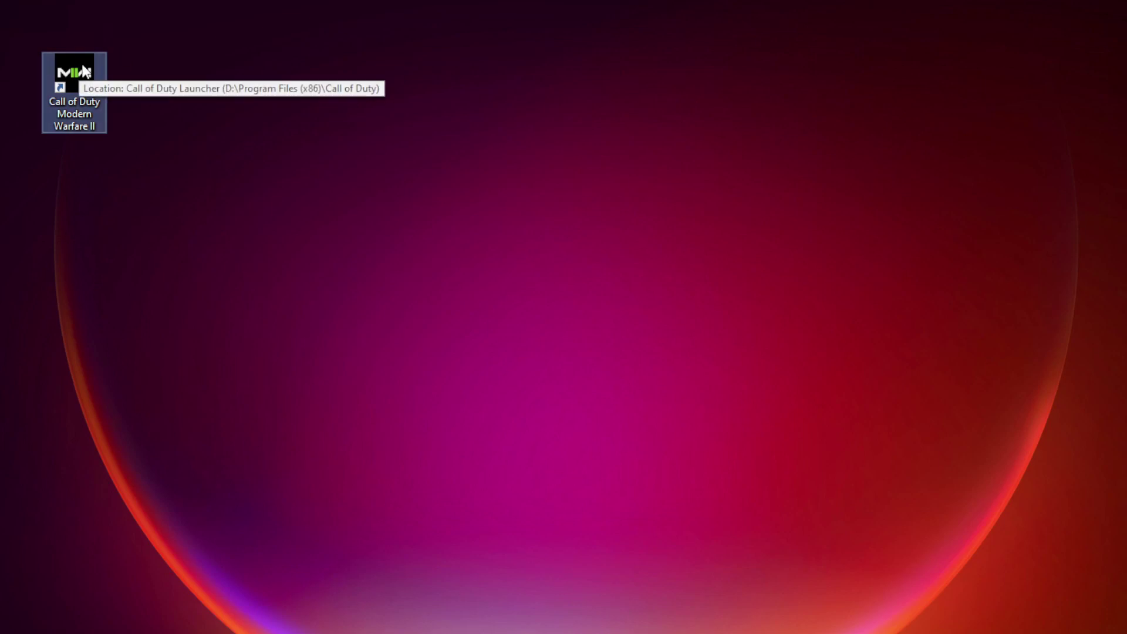
# - Open the Properties window of the Call of Duty Modern Warfare II desktop shortcut
pyautogui.rightClick(82, 64)
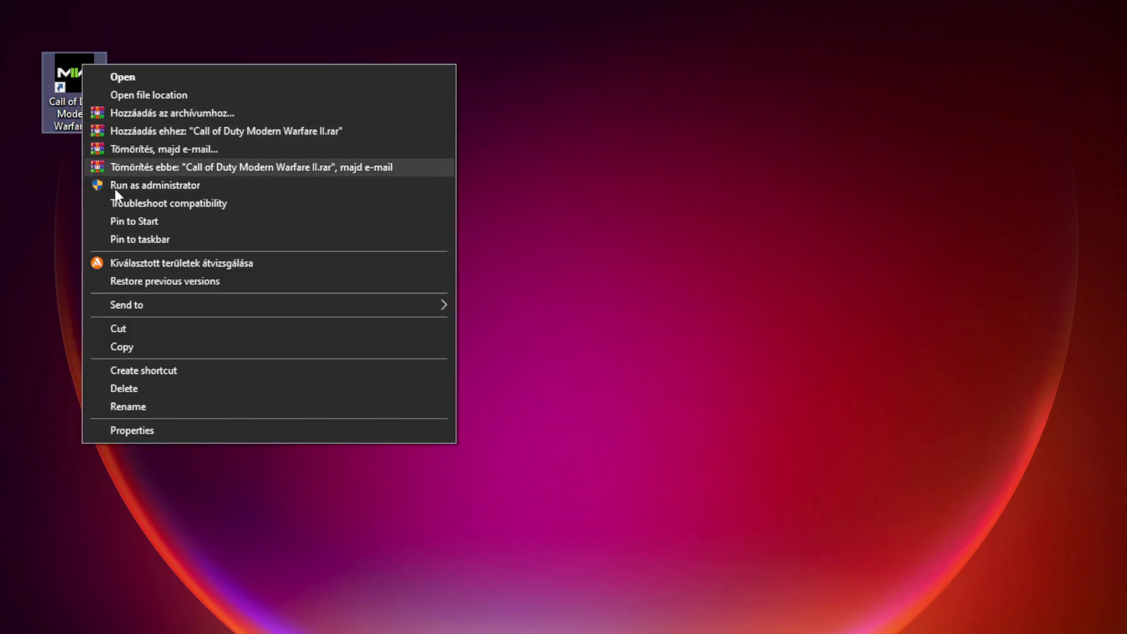
pyautogui.click(286, 431)
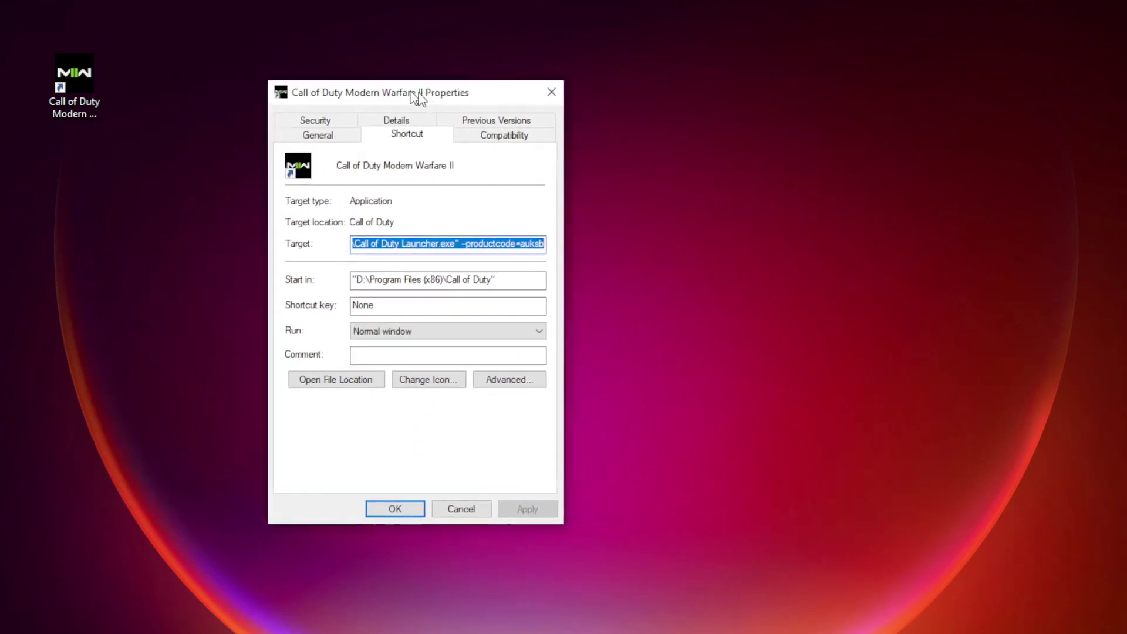
pyautogui.moveTo(417, 97); pyautogui.dragTo(553, 110)
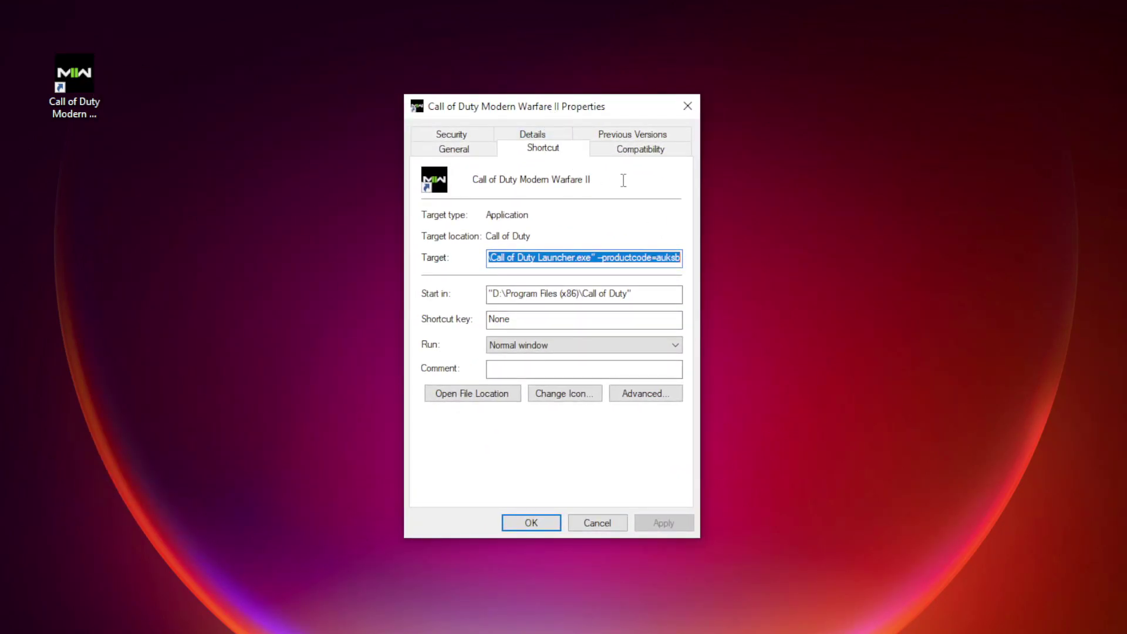
# - Set Windows 8 compatibility mode, disable fullscreen optimizations and enable Run as administrator, then apply
pyautogui.click(646, 151)
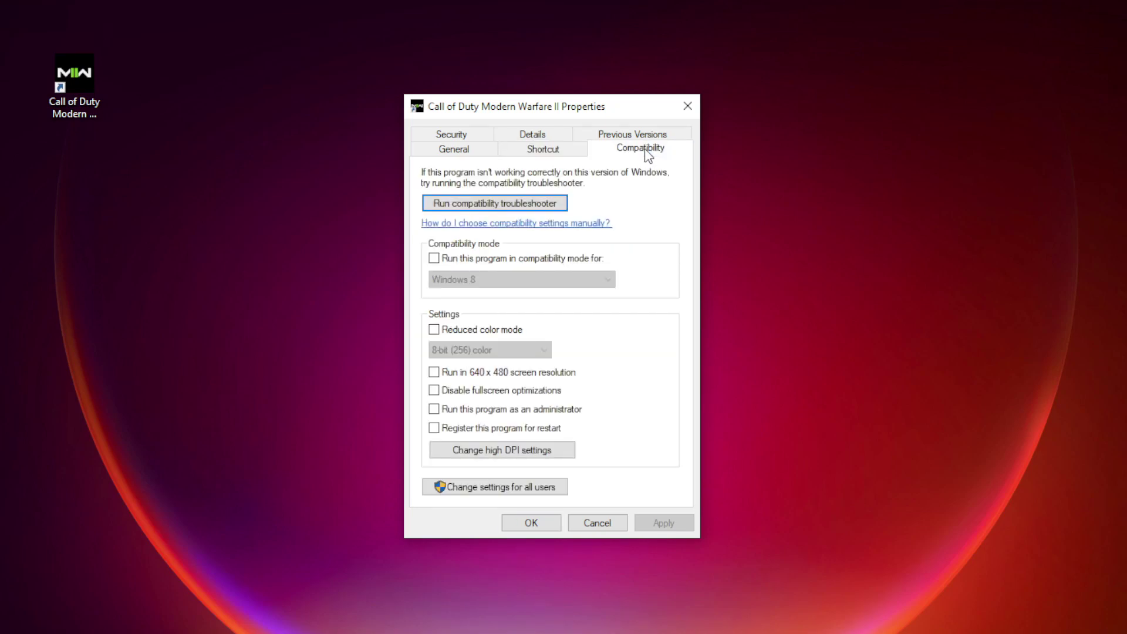
pyautogui.click(516, 258)
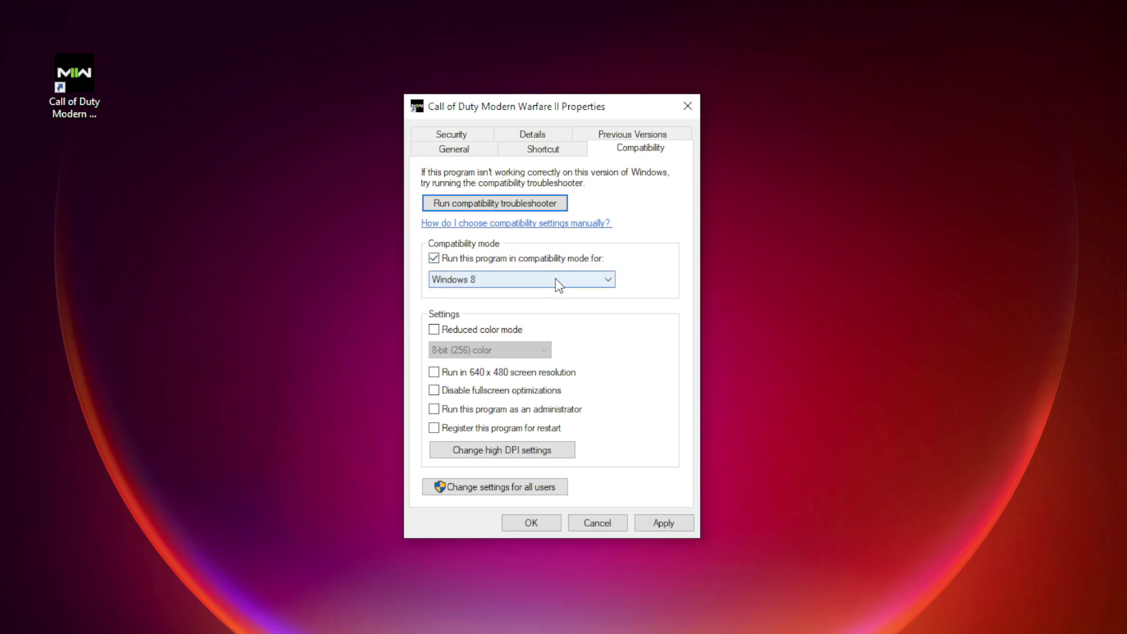
pyautogui.click(559, 283)
pyautogui.click(509, 380)
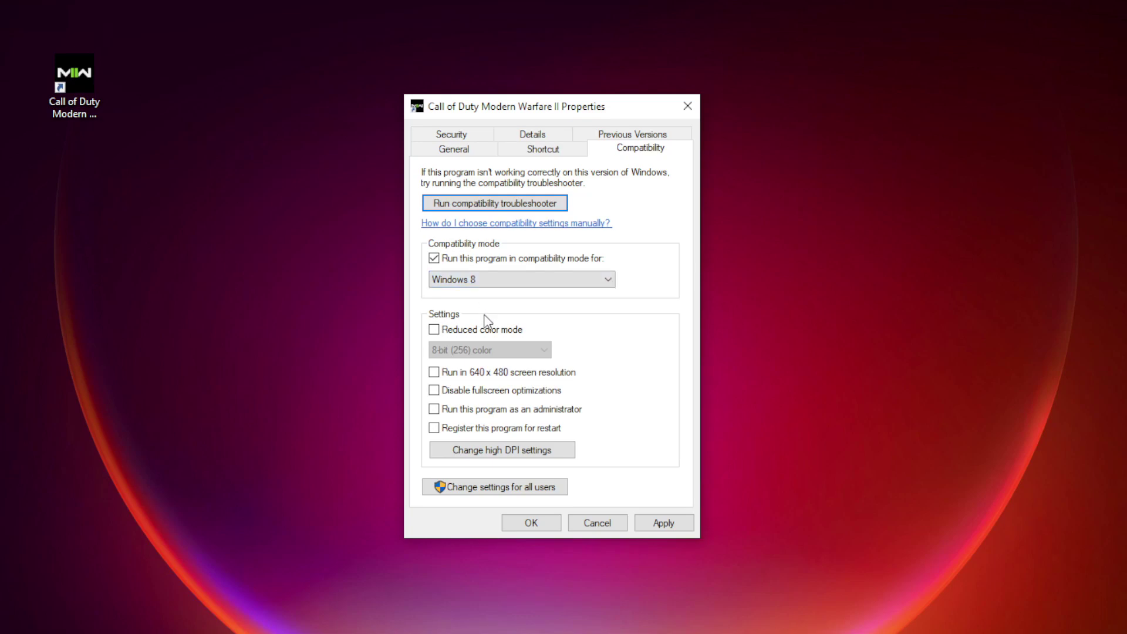
pyautogui.click(461, 394)
pyautogui.click(467, 411)
pyautogui.click(675, 530)
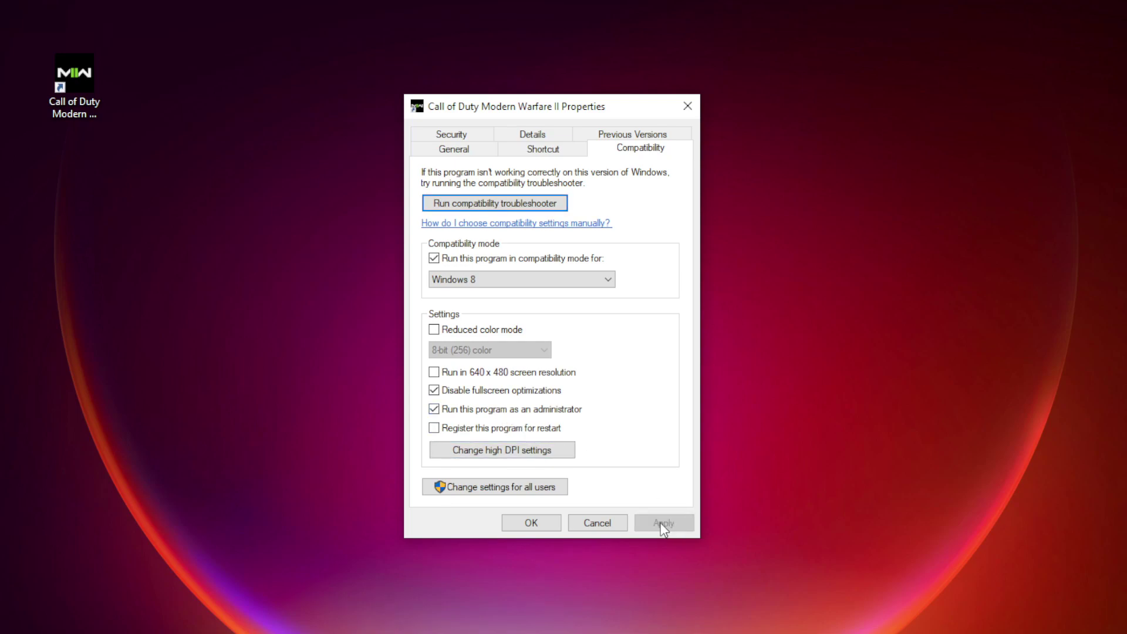
pyautogui.click(555, 528)
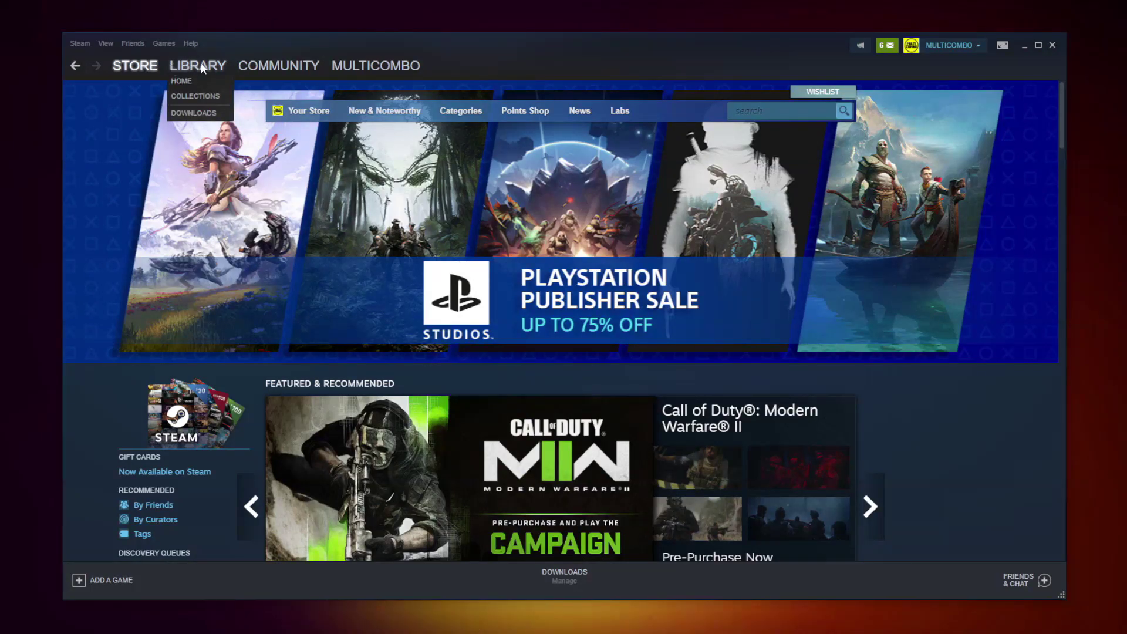
# - Verify Counter-Strike: Global Offensive's 3367 files in Steam, then browse to its install folder on D
pyautogui.click(194, 66)
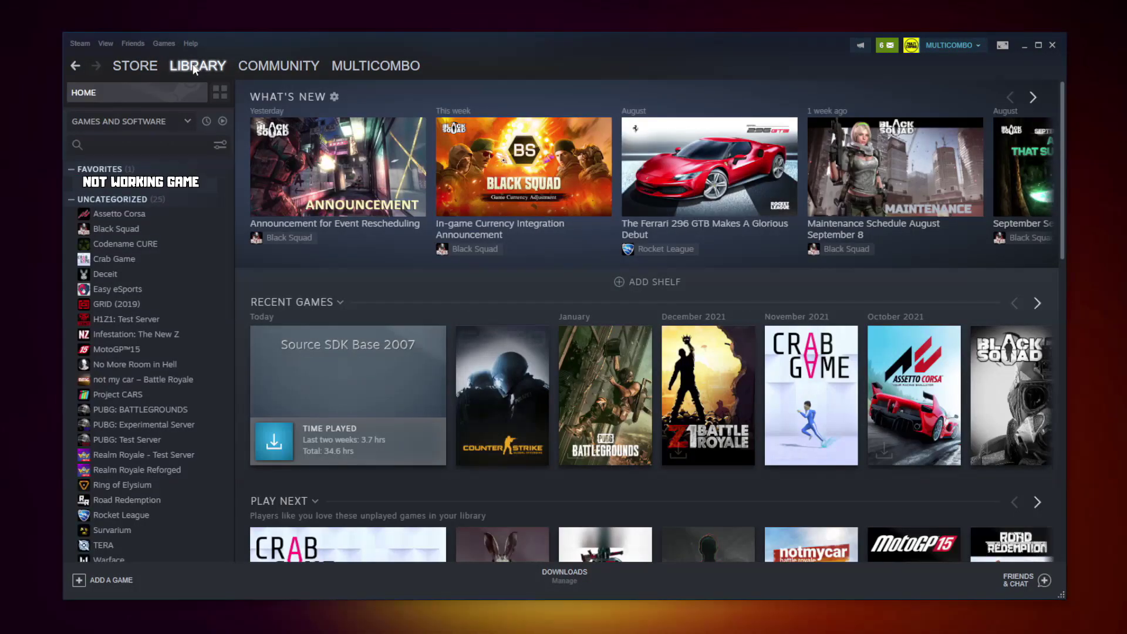
pyautogui.rightClick(221, 189)
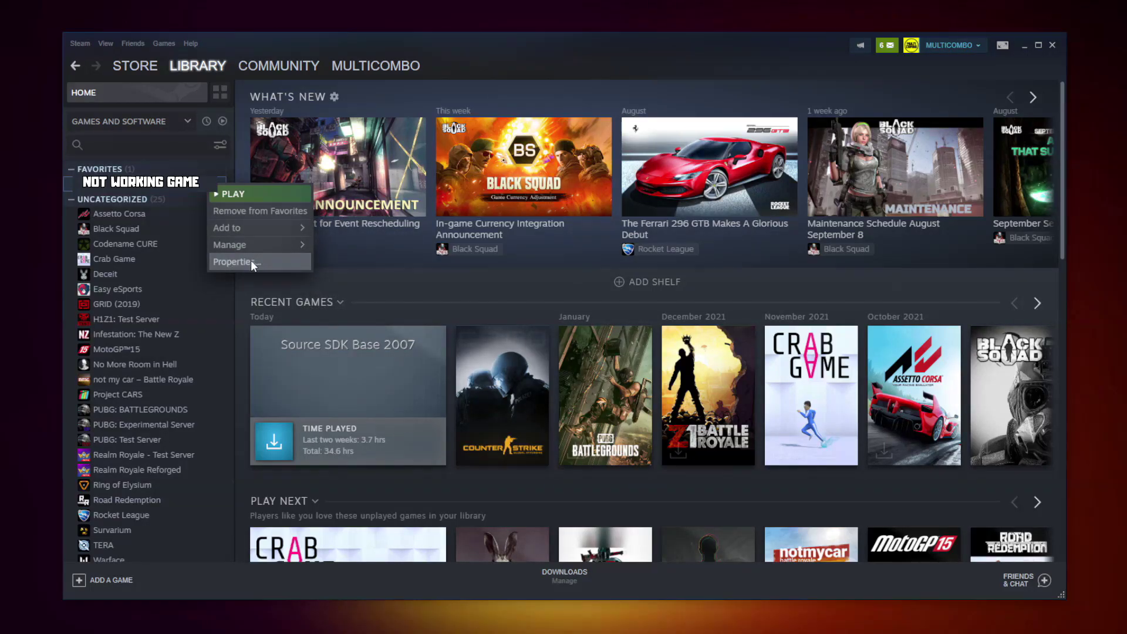
pyautogui.click(251, 259)
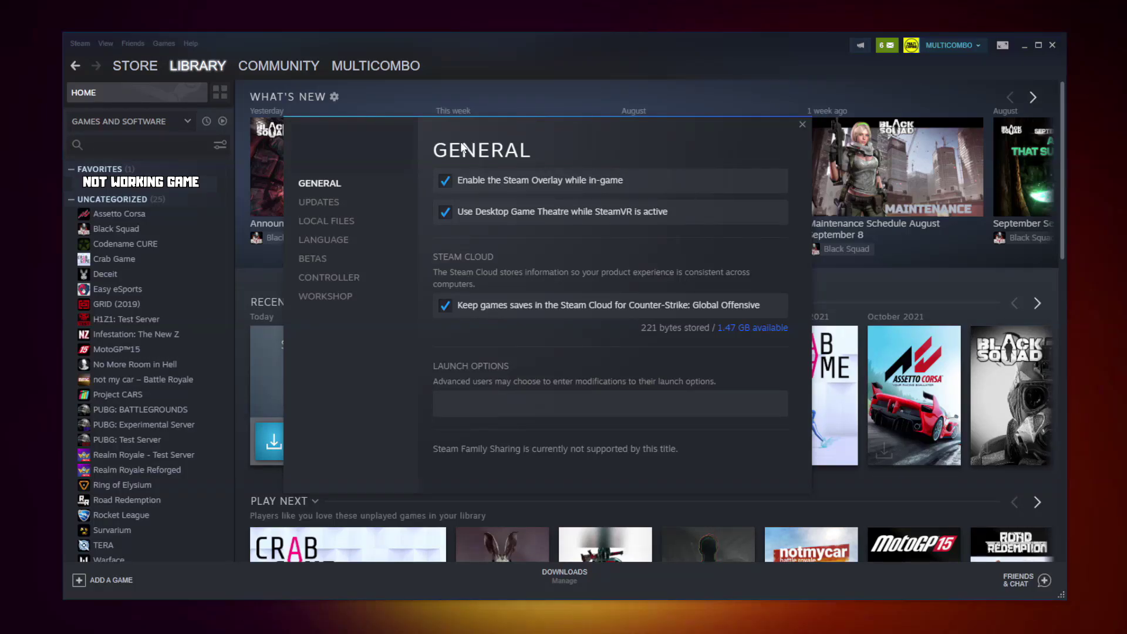
pyautogui.click(331, 225)
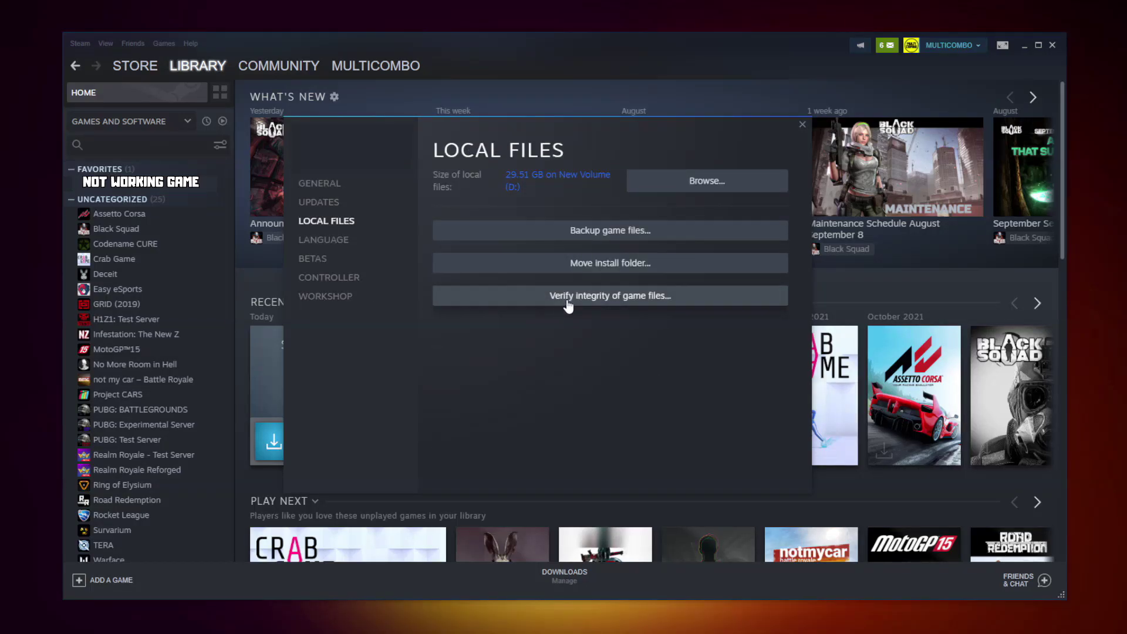
pyautogui.click(615, 305)
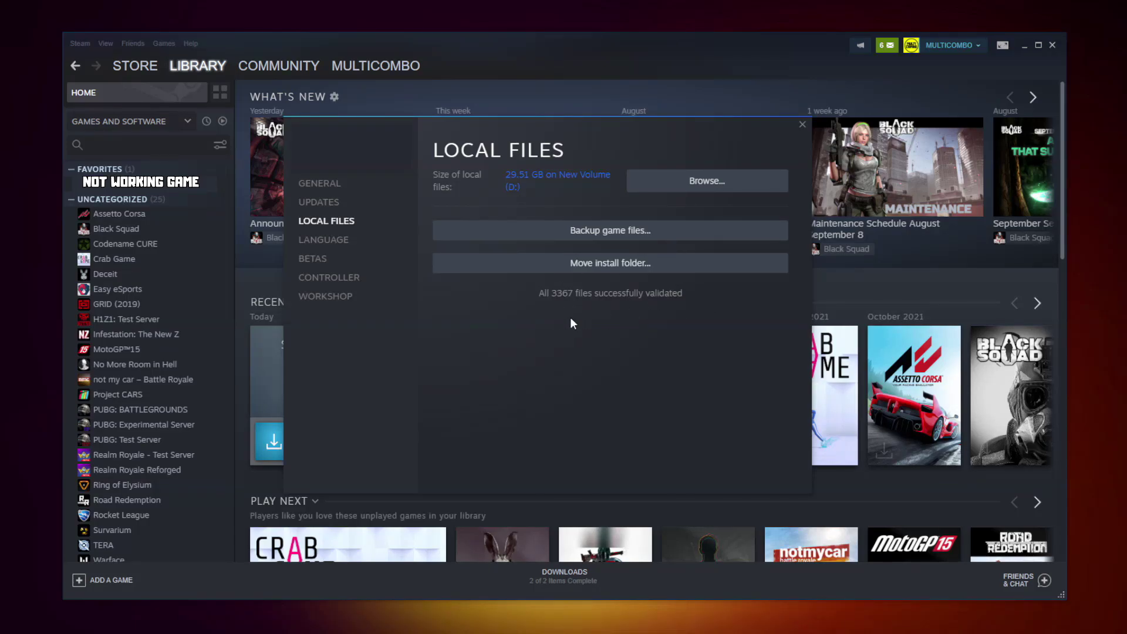
pyautogui.click(733, 191)
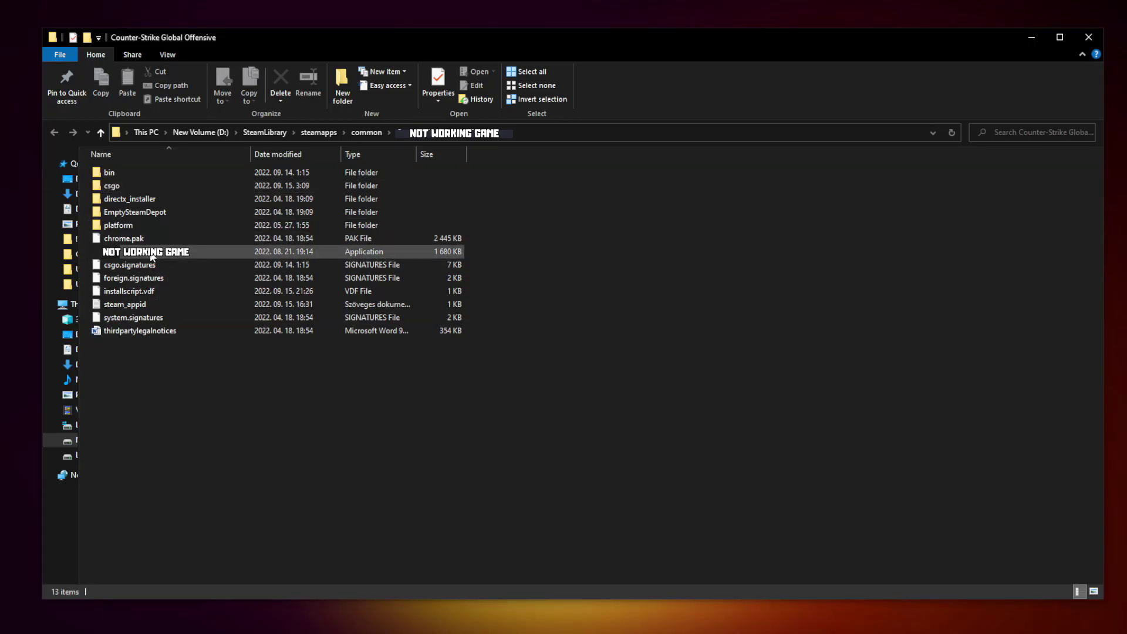
# - Open the Compatibility properties of the csgo application file
pyautogui.click(174, 256)
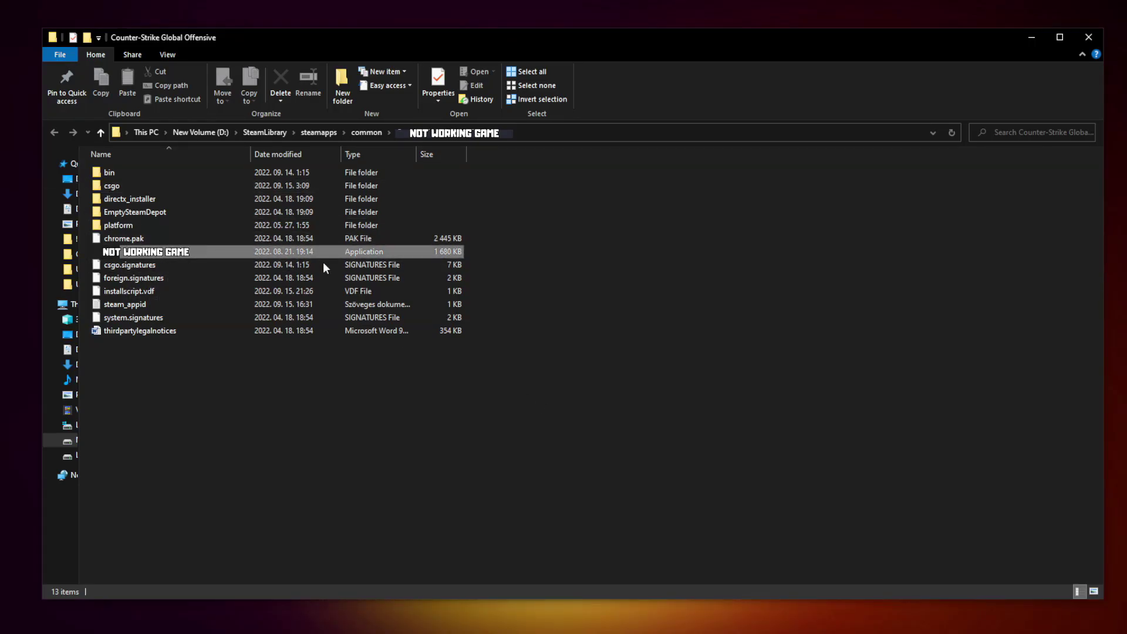
pyautogui.rightClick(226, 251)
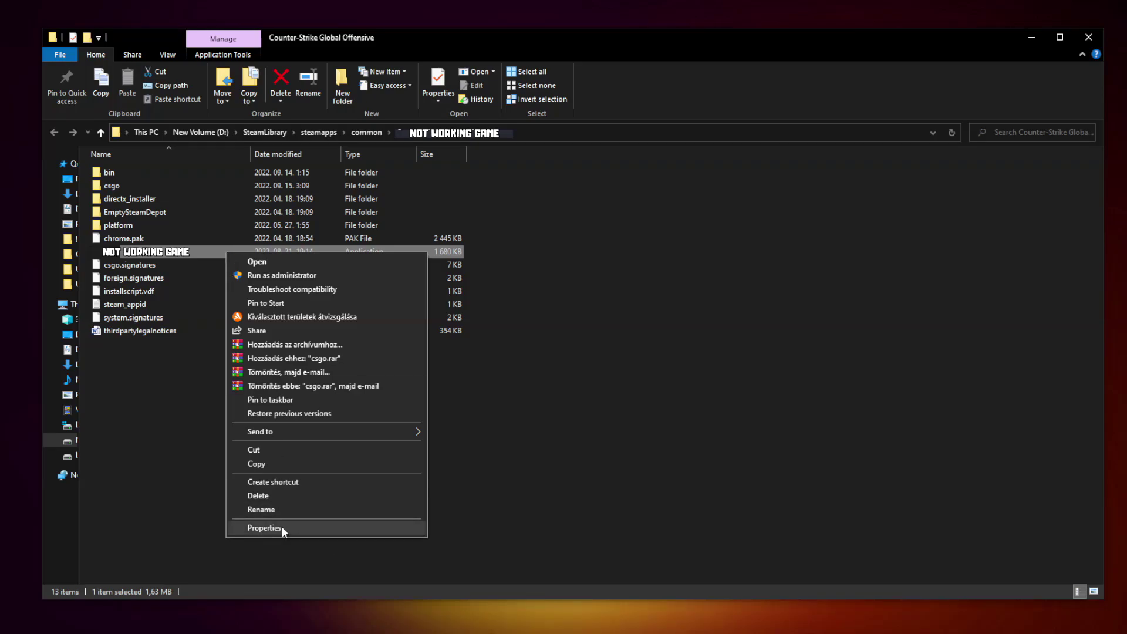
pyautogui.click(325, 526)
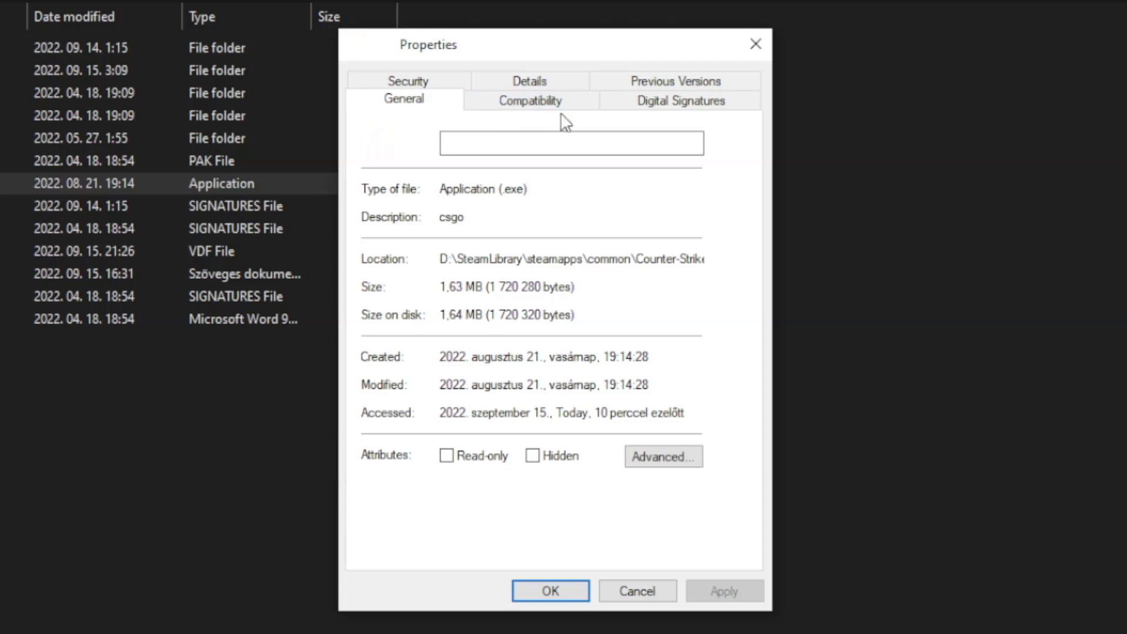
pyautogui.click(552, 106)
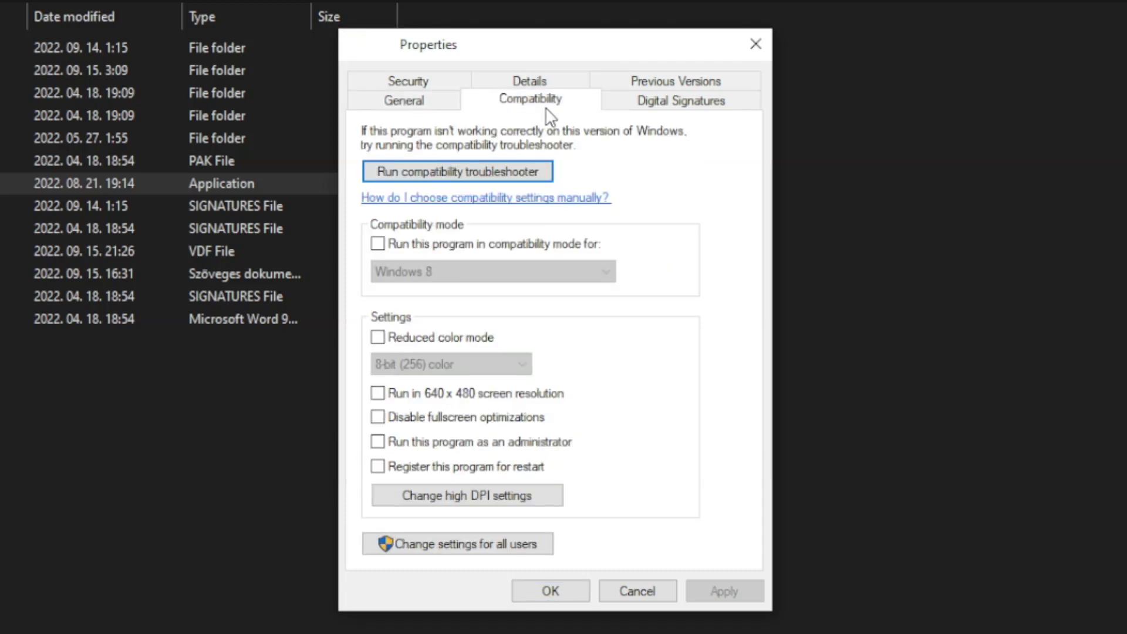
# - Enable Windows 8 compatibility mode, disable fullscreen optimizations, and run as administrator, then apply
pyautogui.click(387, 247)
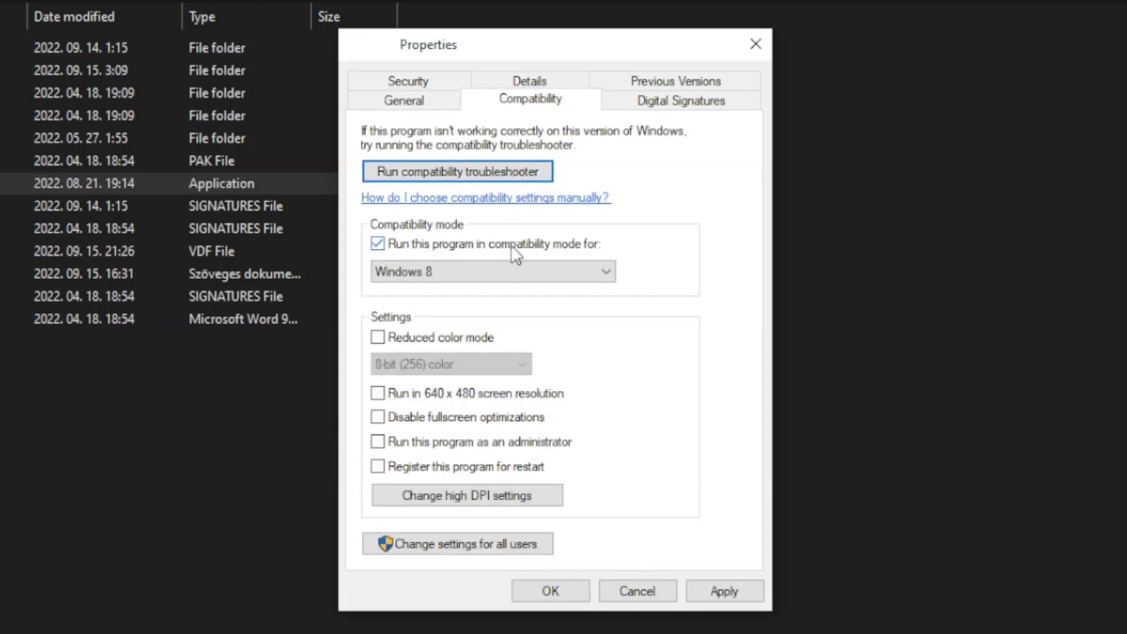
pyautogui.click(435, 271)
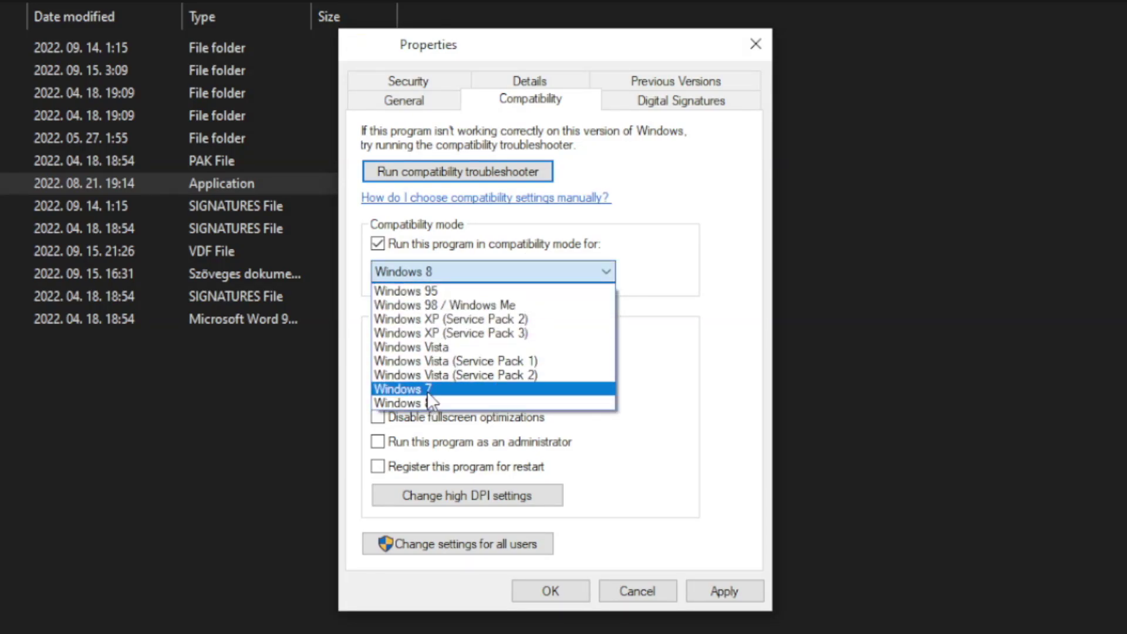
pyautogui.click(437, 404)
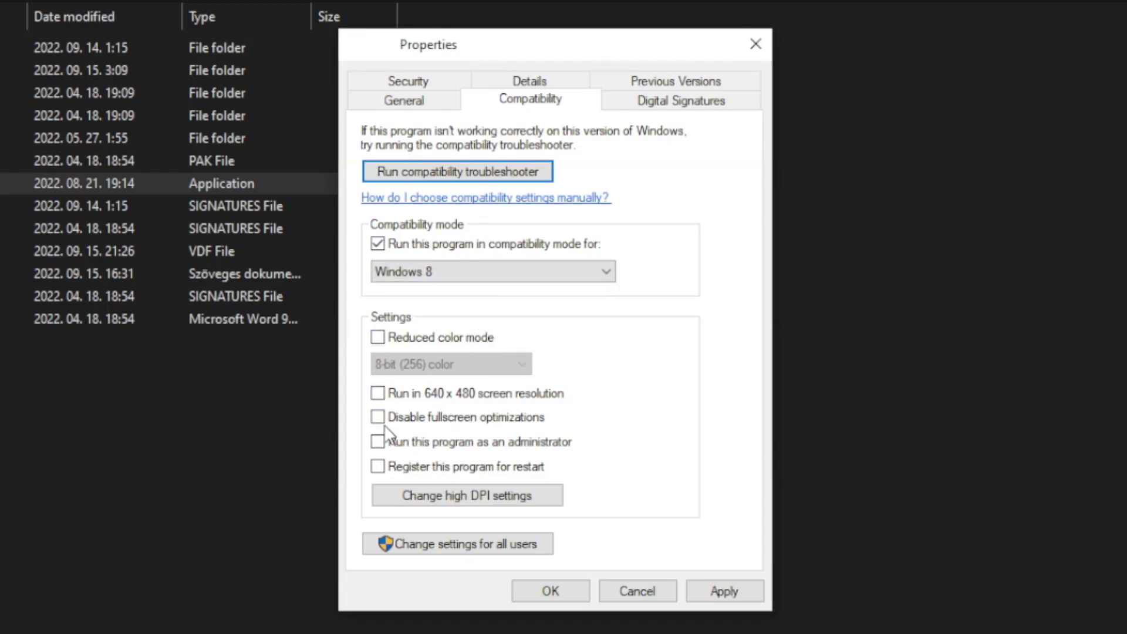
pyautogui.click(456, 421)
pyautogui.click(543, 447)
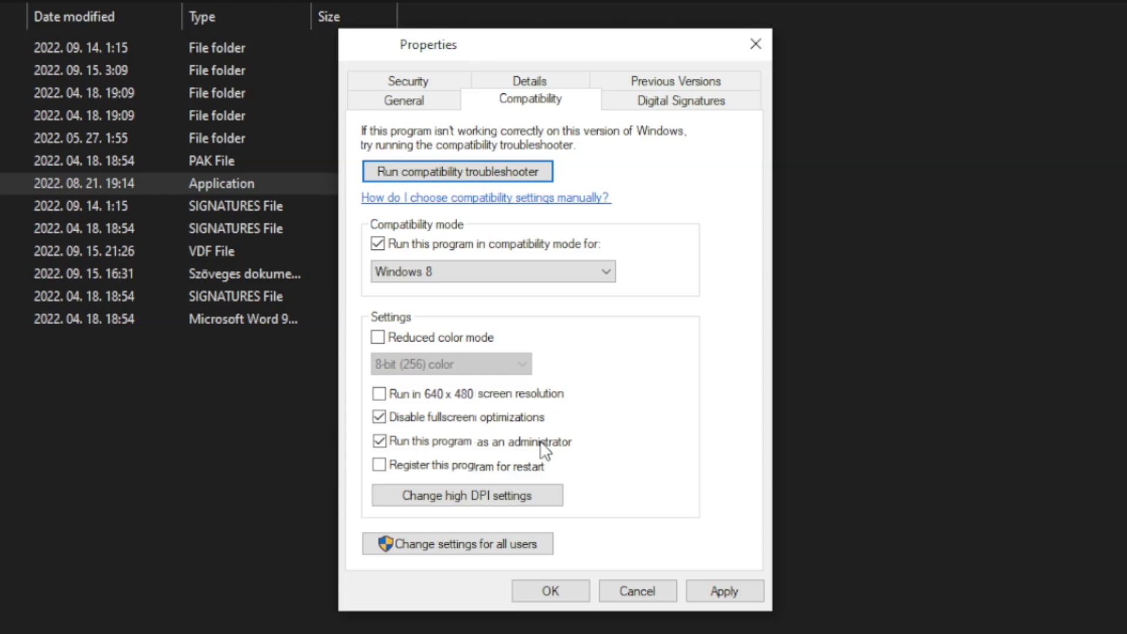
pyautogui.click(732, 593)
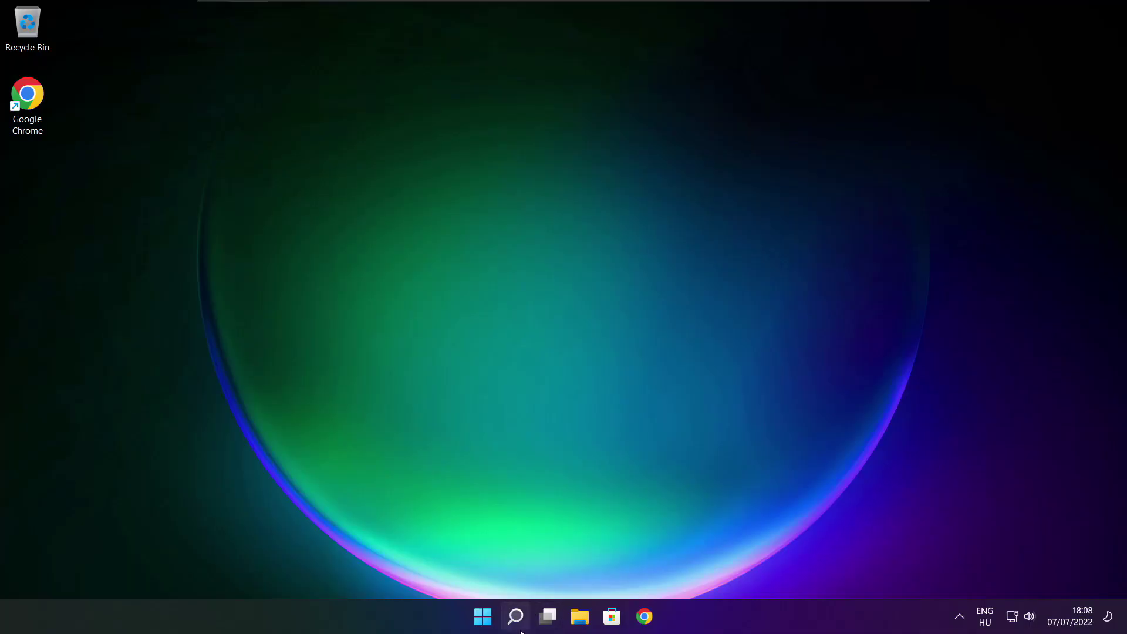
# - Search for 'device manager' from the taskbar and launch the Device Manager result
pyautogui.click(517, 617)
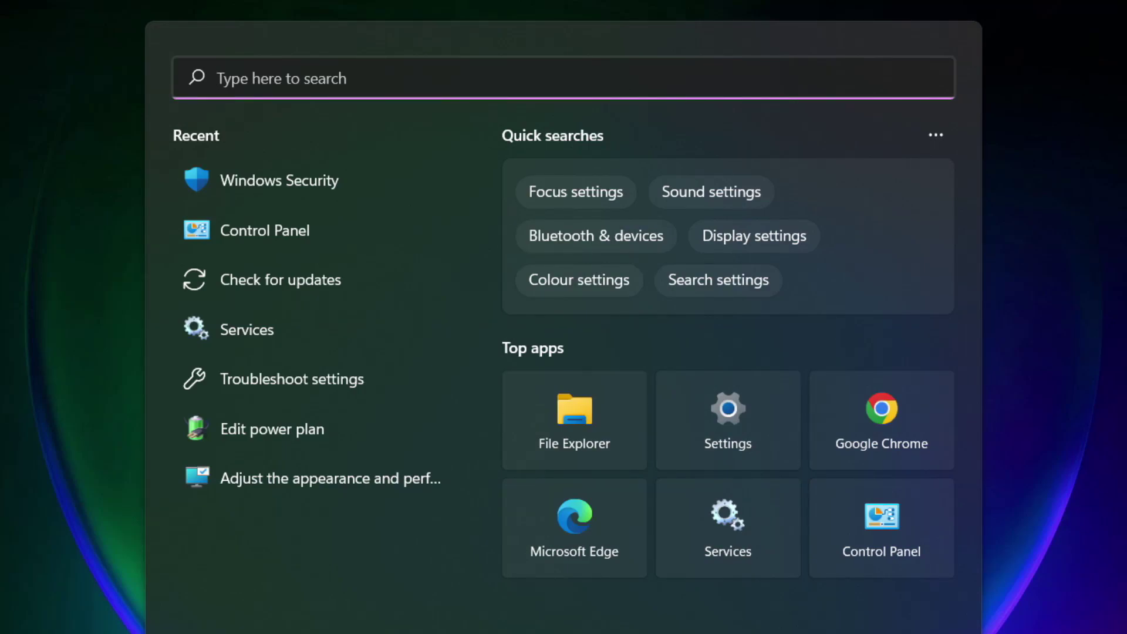
pyautogui.write('devi')
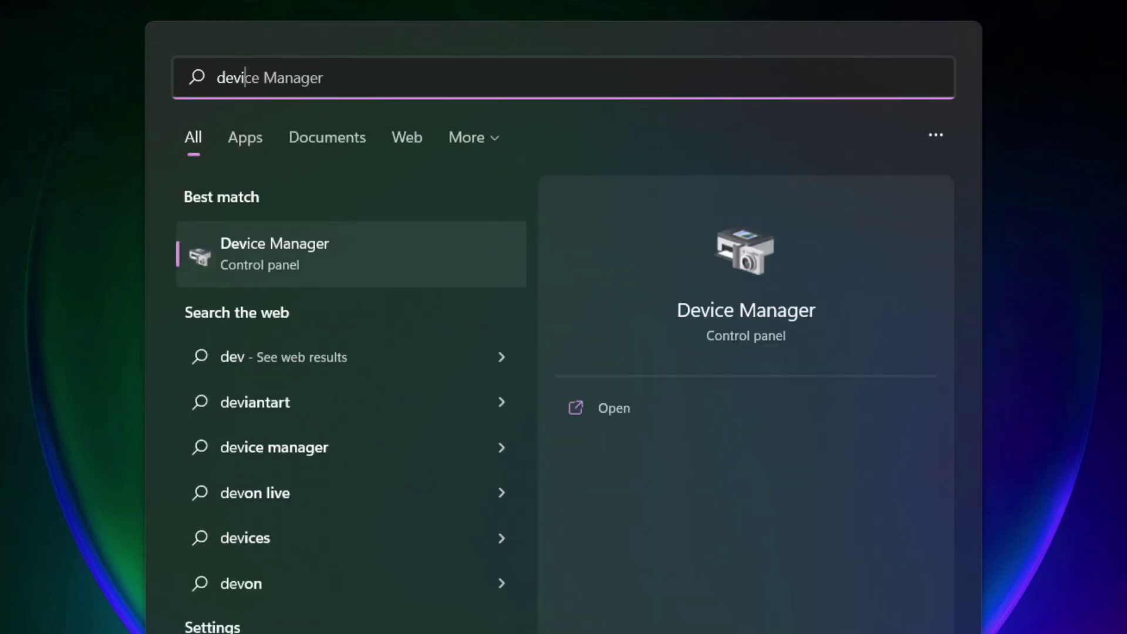
pyautogui.write('ce man')
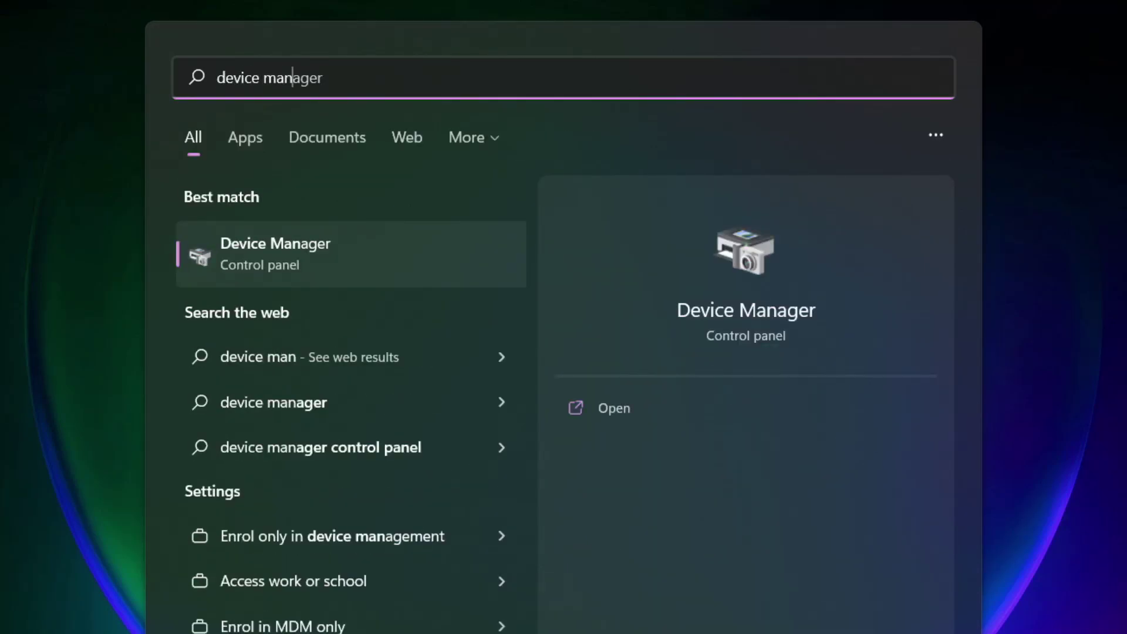
pyautogui.write('ager')
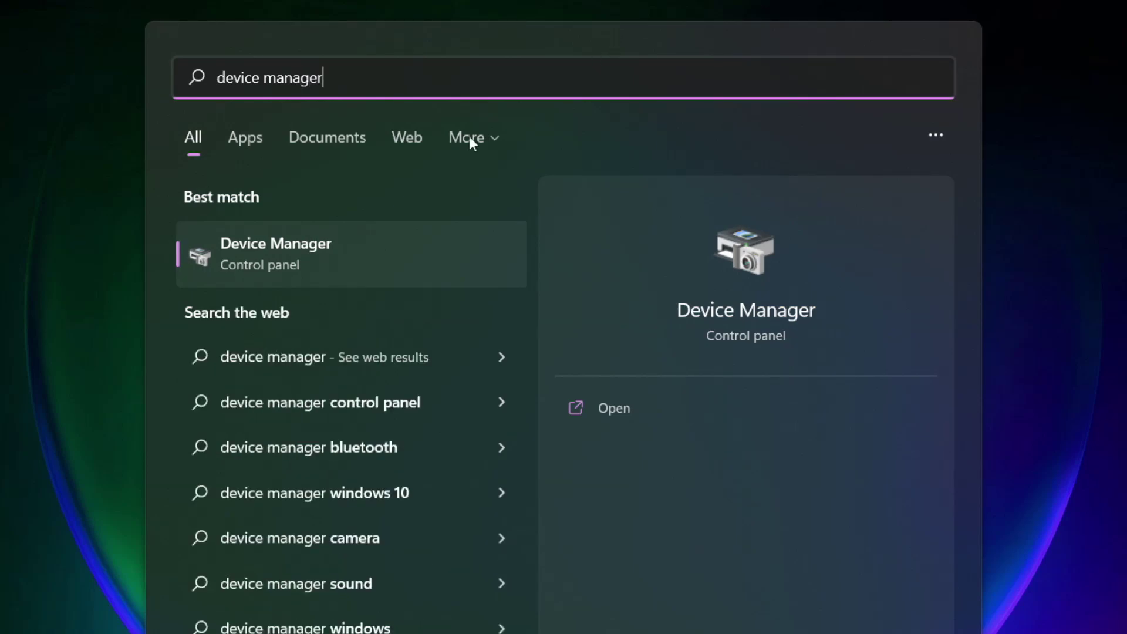
pyautogui.click(413, 258)
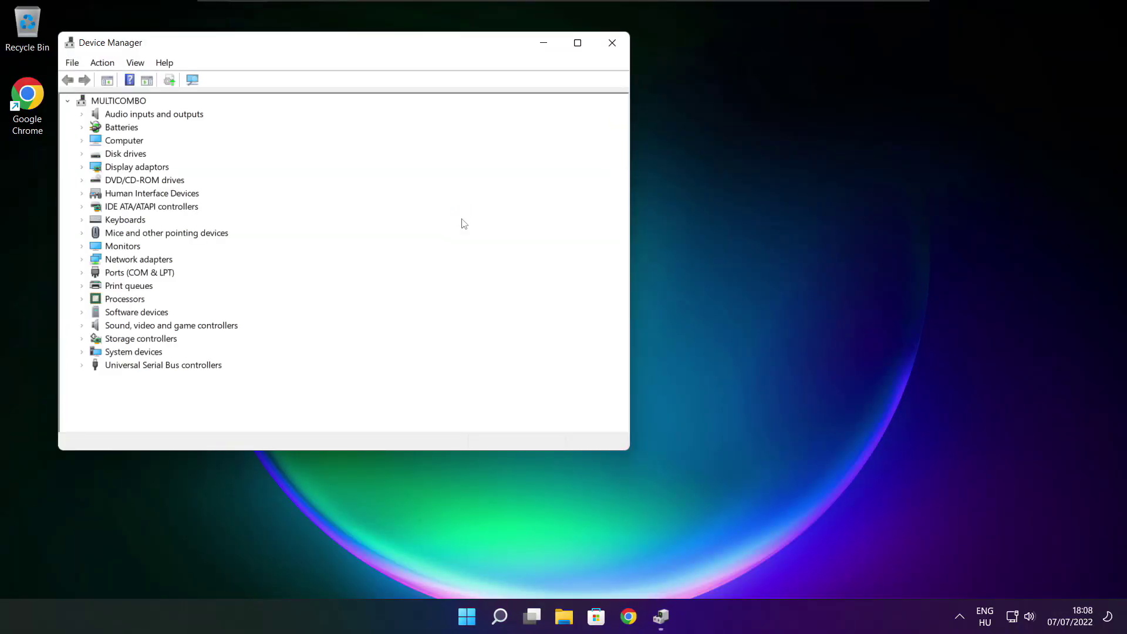
# - Maximize Device Manager and auto-search drivers for VMware SVGA 3D under Display adaptors; best driver already installed
pyautogui.click(578, 43)
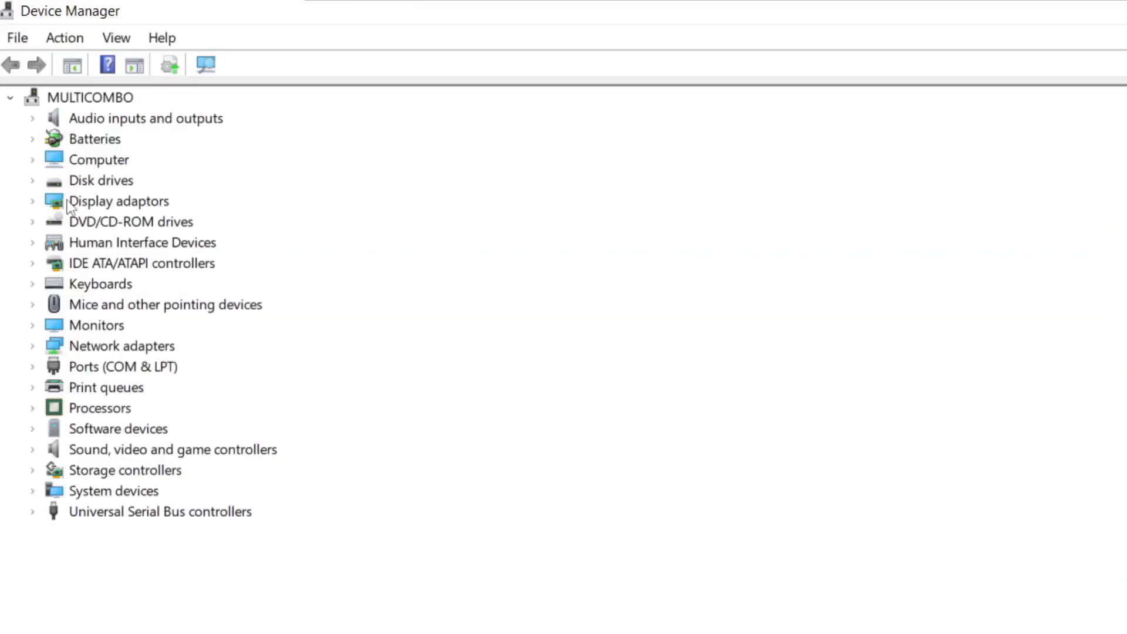
pyautogui.click(68, 206)
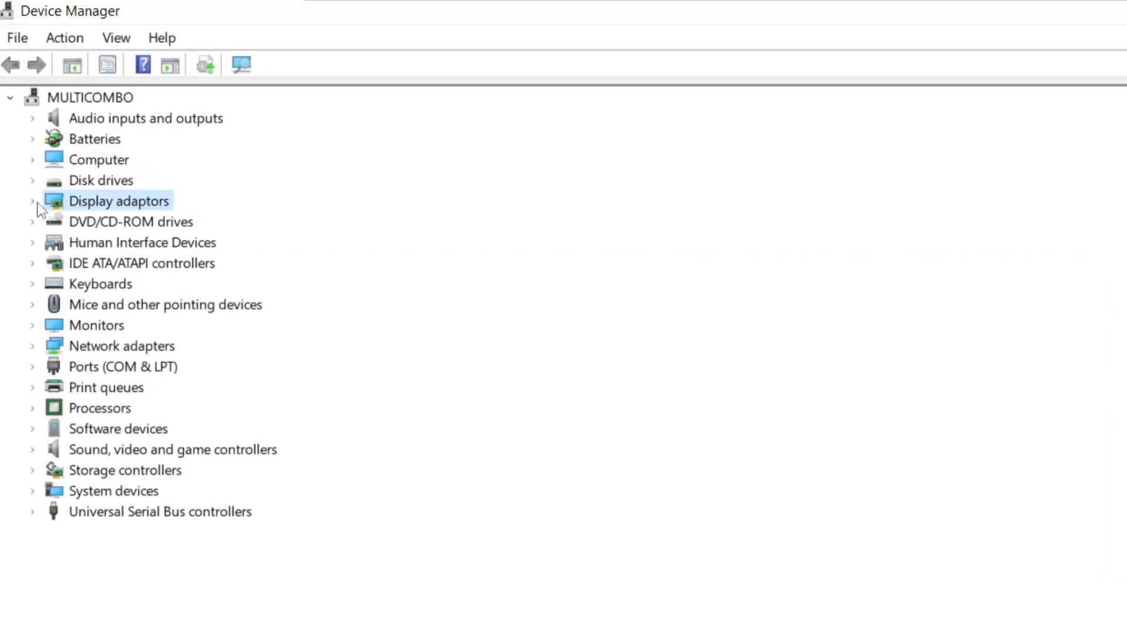
pyautogui.click(32, 203)
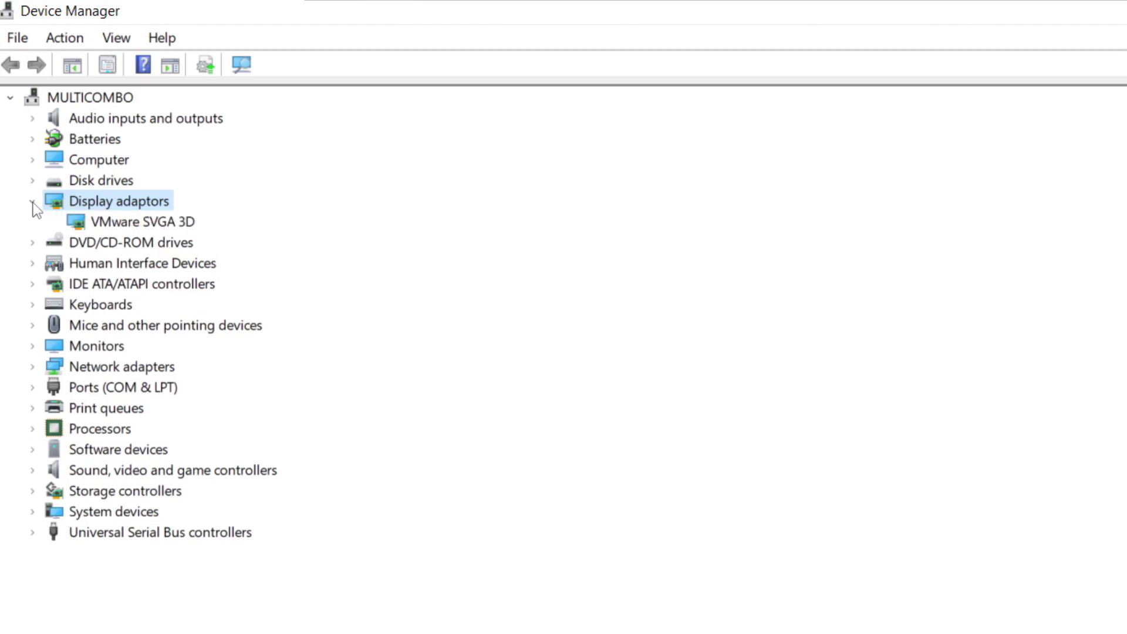
pyautogui.click(152, 228)
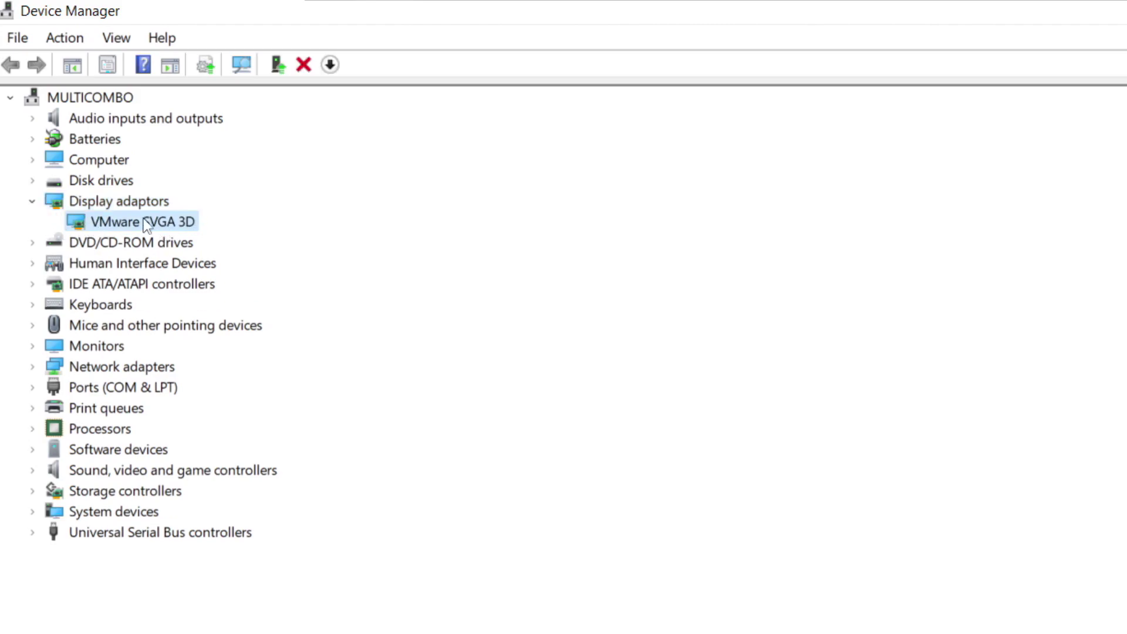
pyautogui.rightClick(121, 225)
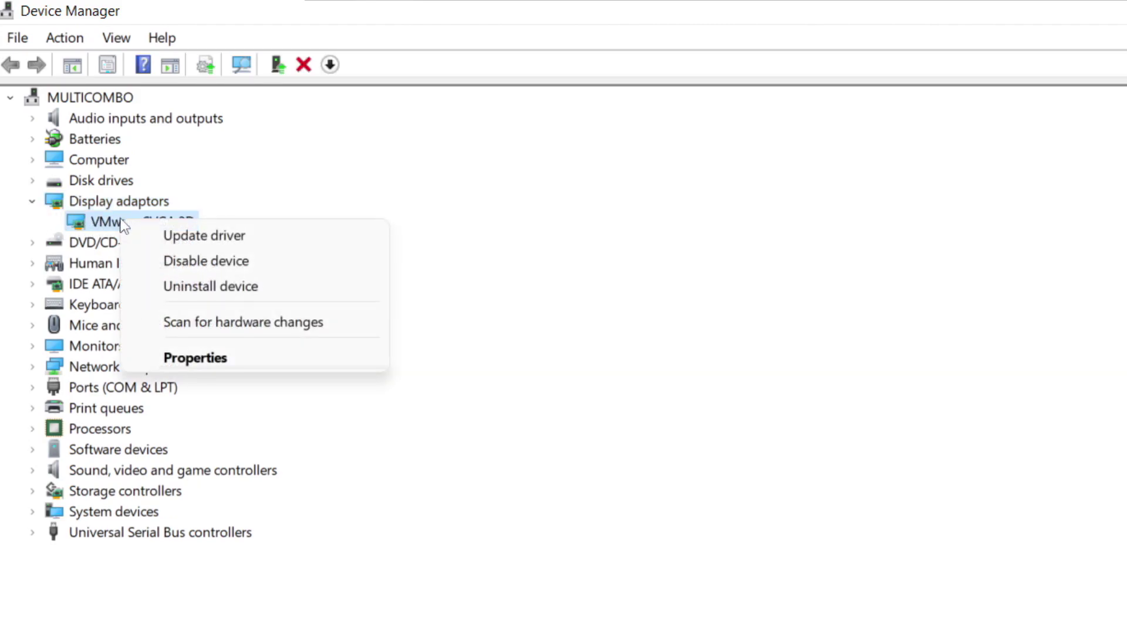
pyautogui.click(252, 237)
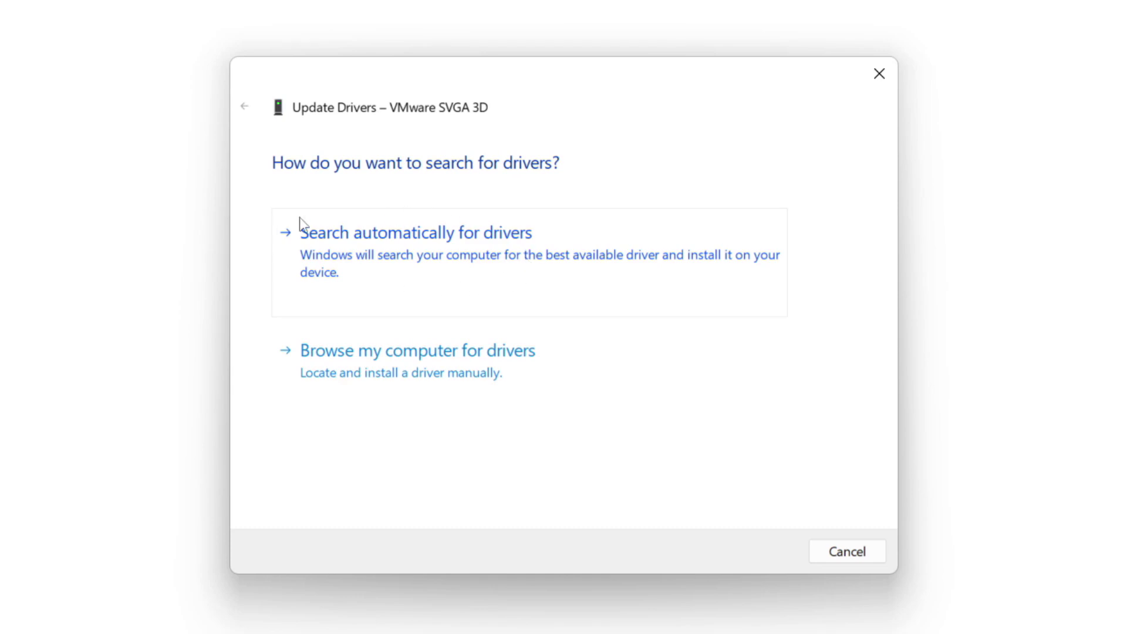
pyautogui.click(496, 266)
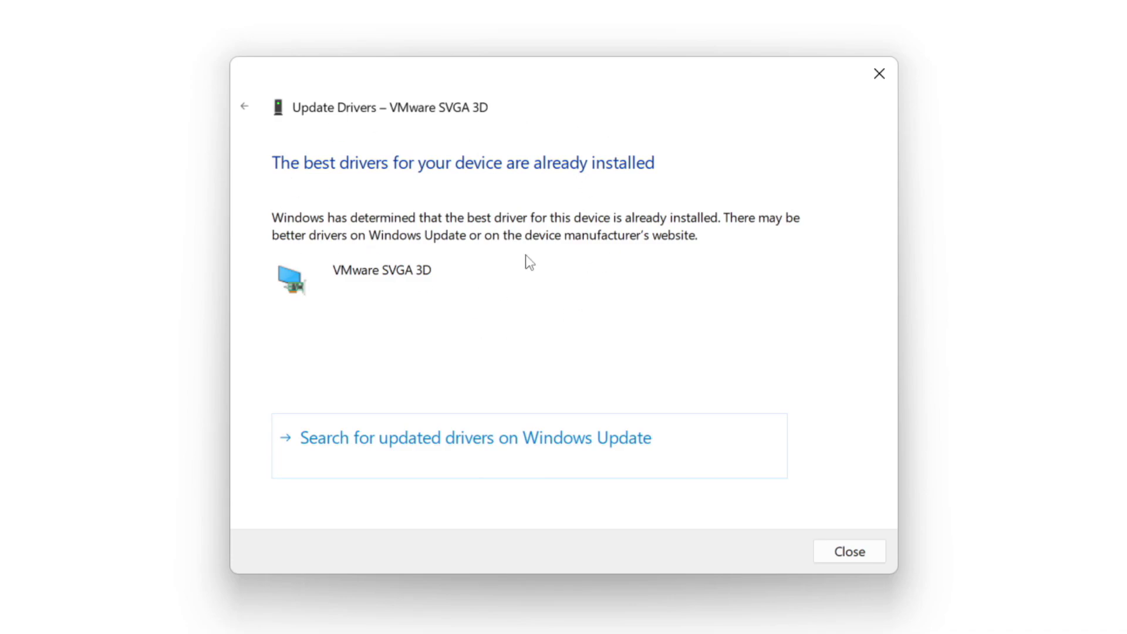
pyautogui.click(848, 553)
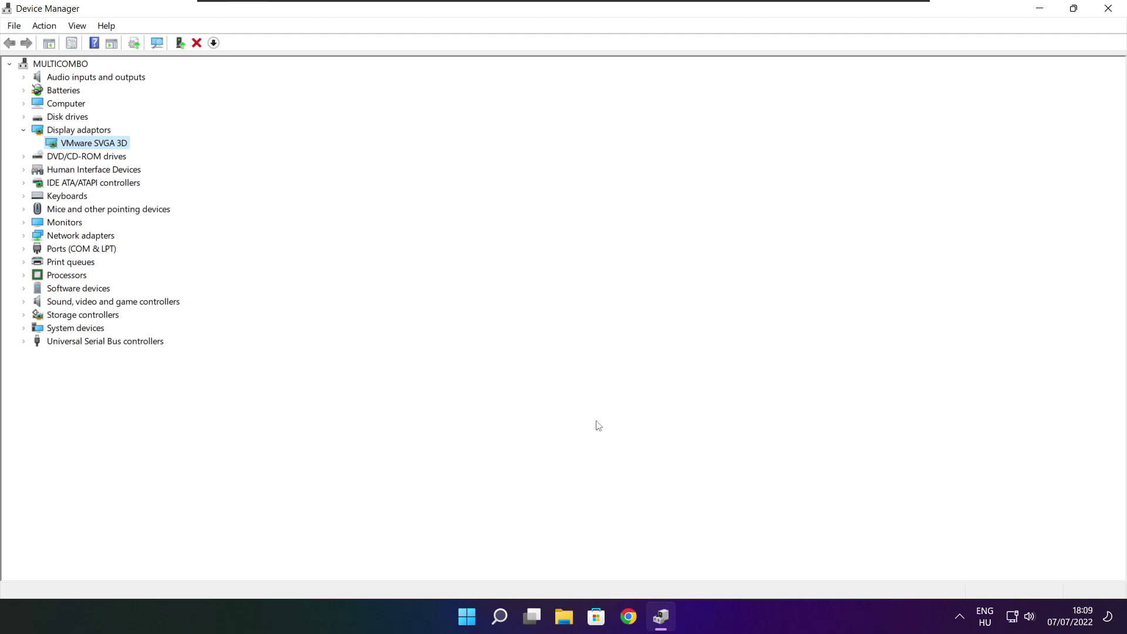
# - Auto-search drivers for the High Definition Audio Device under Sound, video and game controllers; already up to date
pyautogui.click(70, 301)
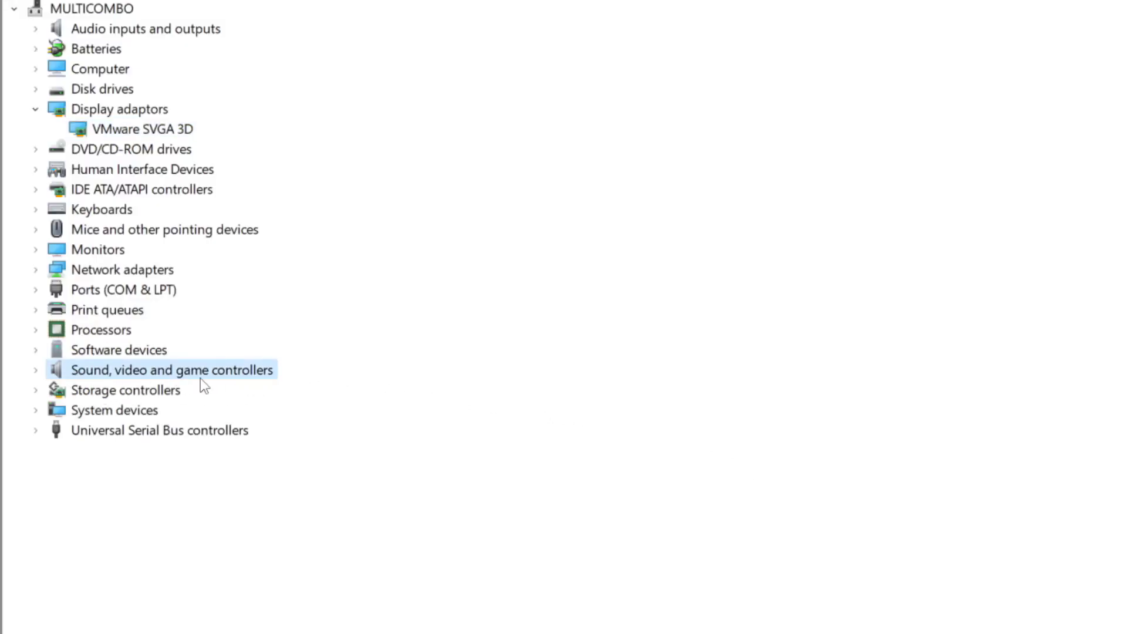
pyautogui.click(36, 371)
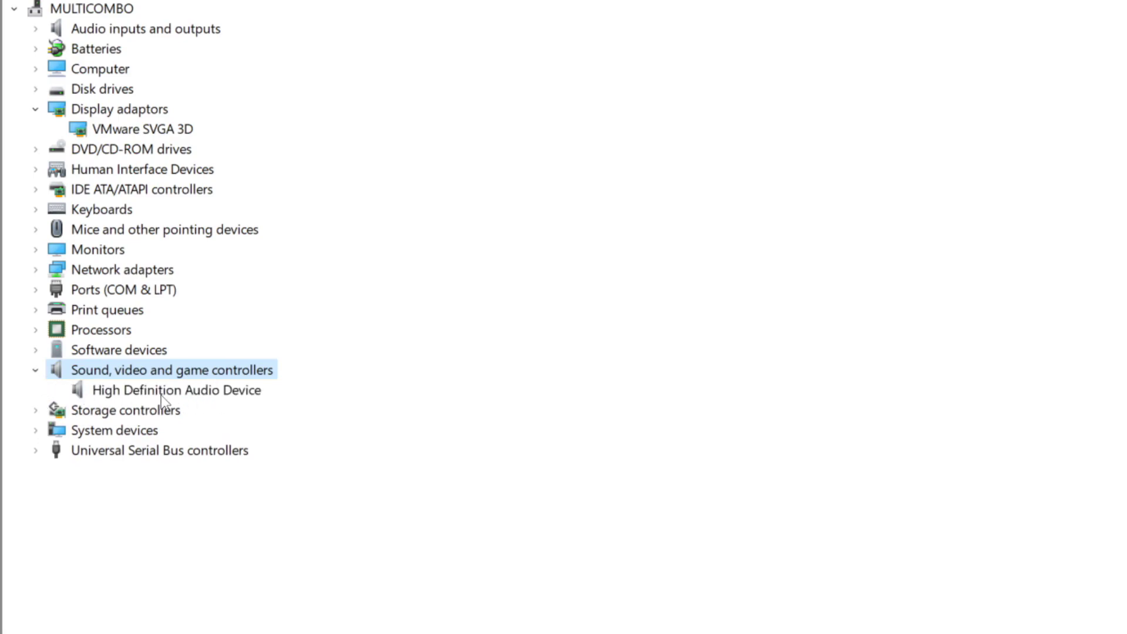
pyautogui.click(107, 393)
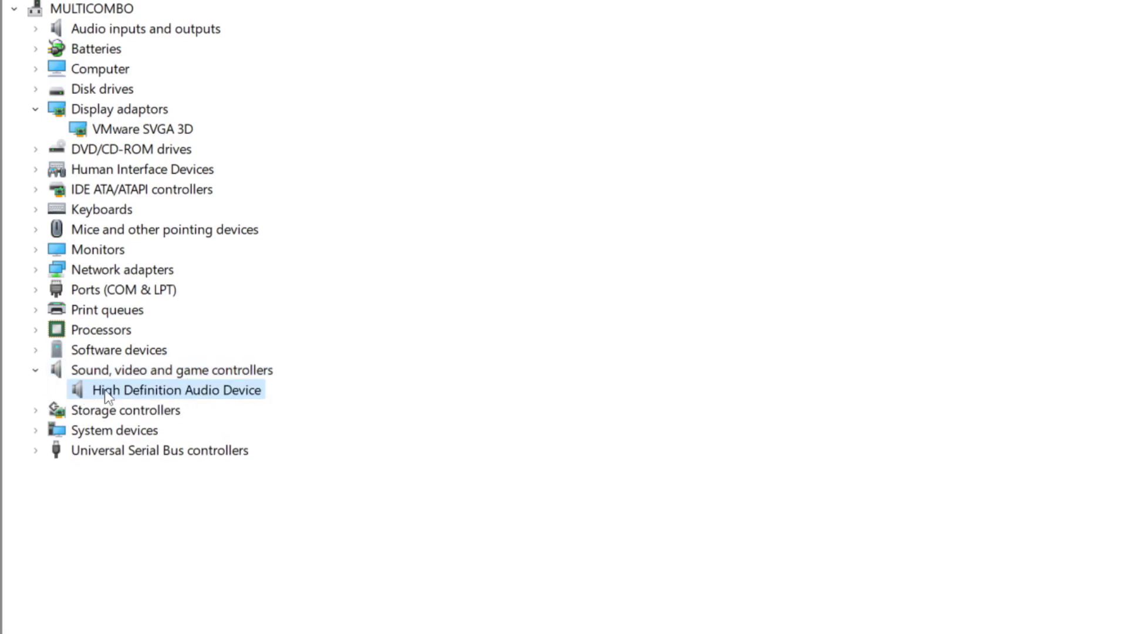
pyautogui.rightClick(165, 394)
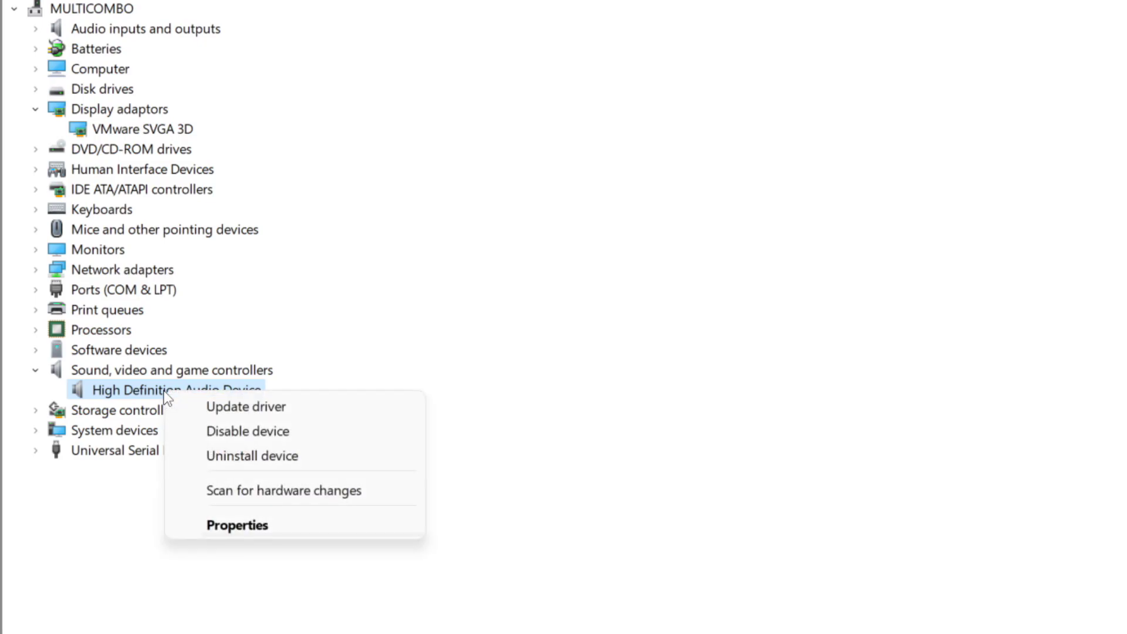
pyautogui.click(332, 408)
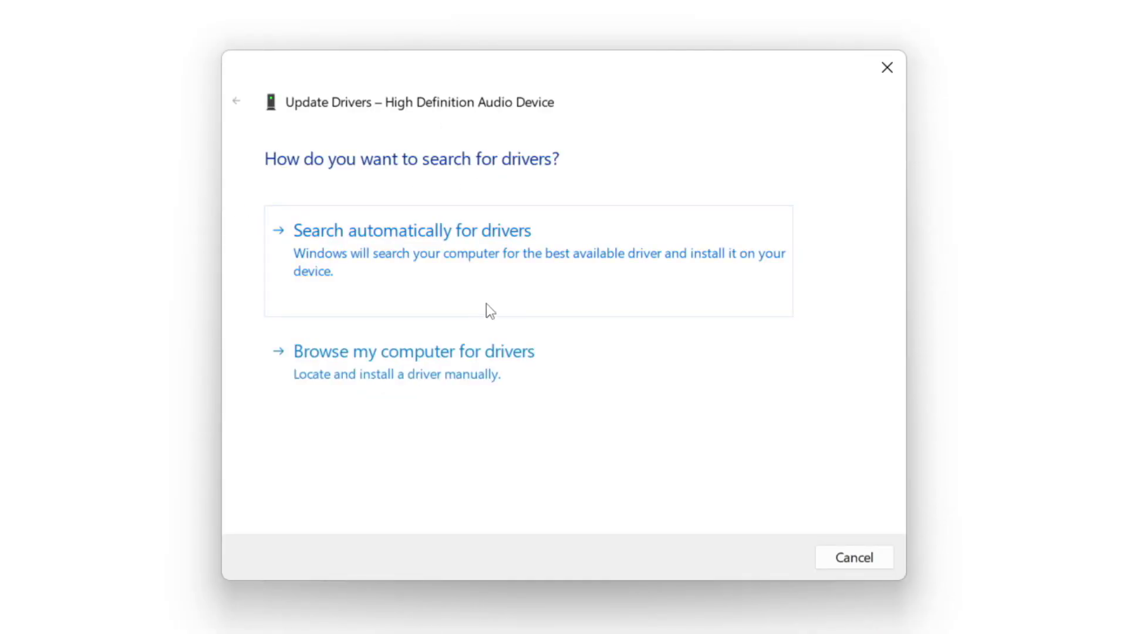
pyautogui.click(449, 254)
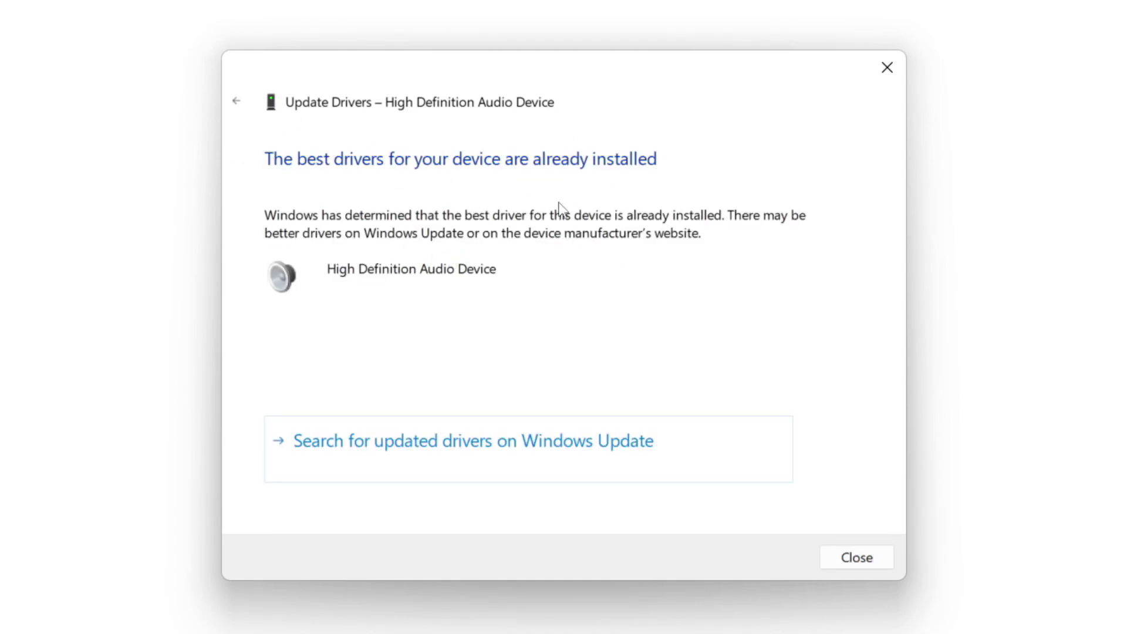
pyautogui.click(858, 558)
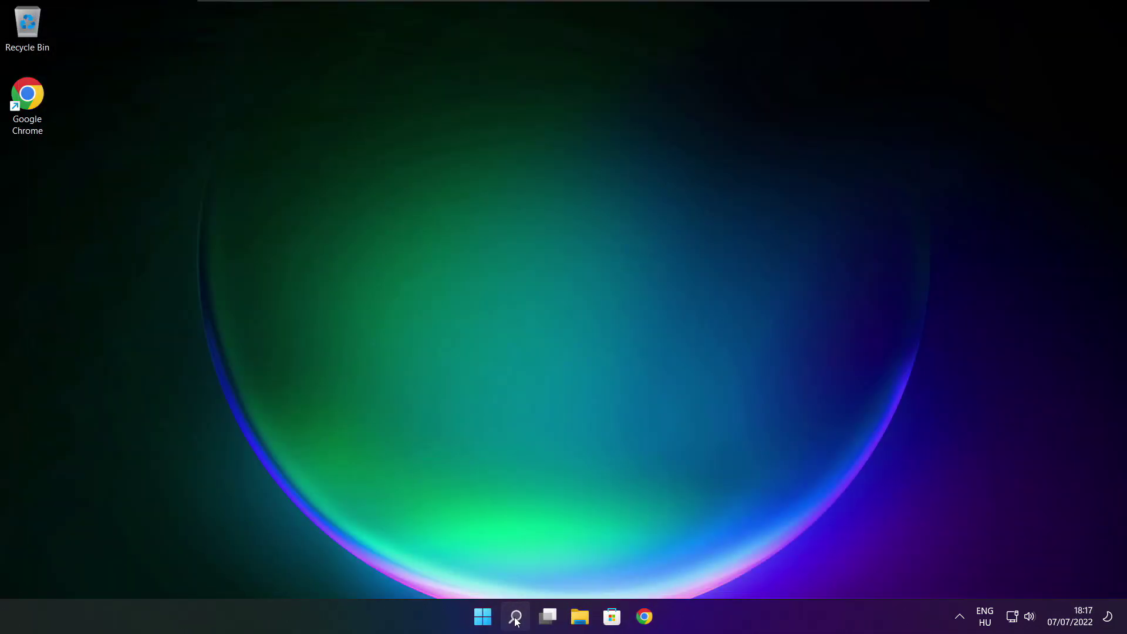
# - Search 'updates' and run Check for updates in Windows Update, which reports the PC up to date
pyautogui.click(516, 617)
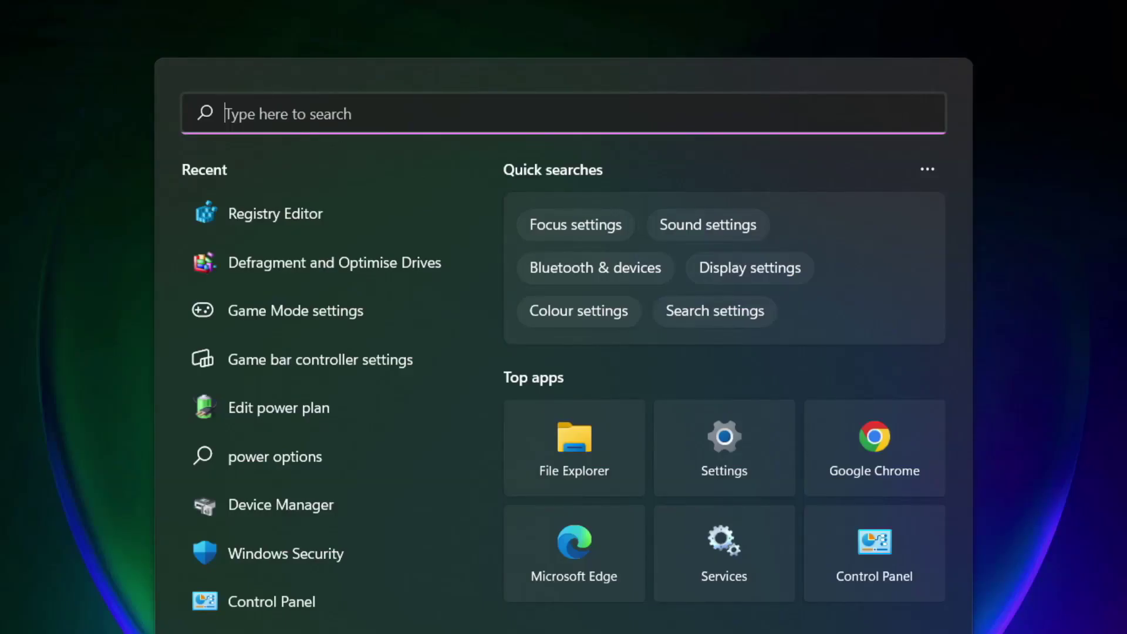
pyautogui.write('u')
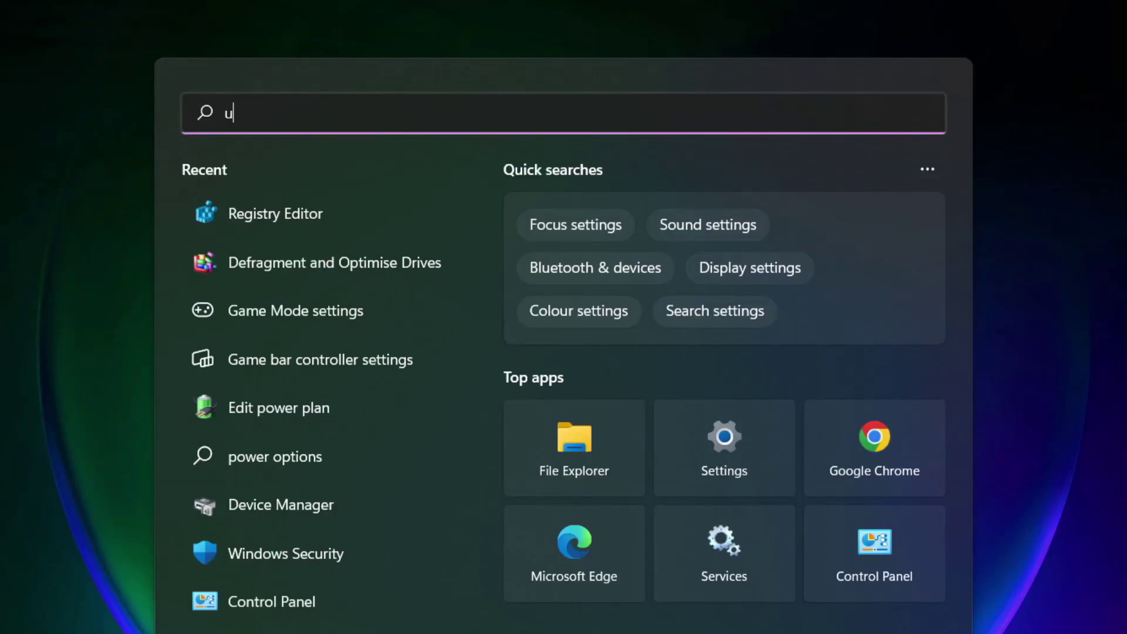
pyautogui.write('pdates')
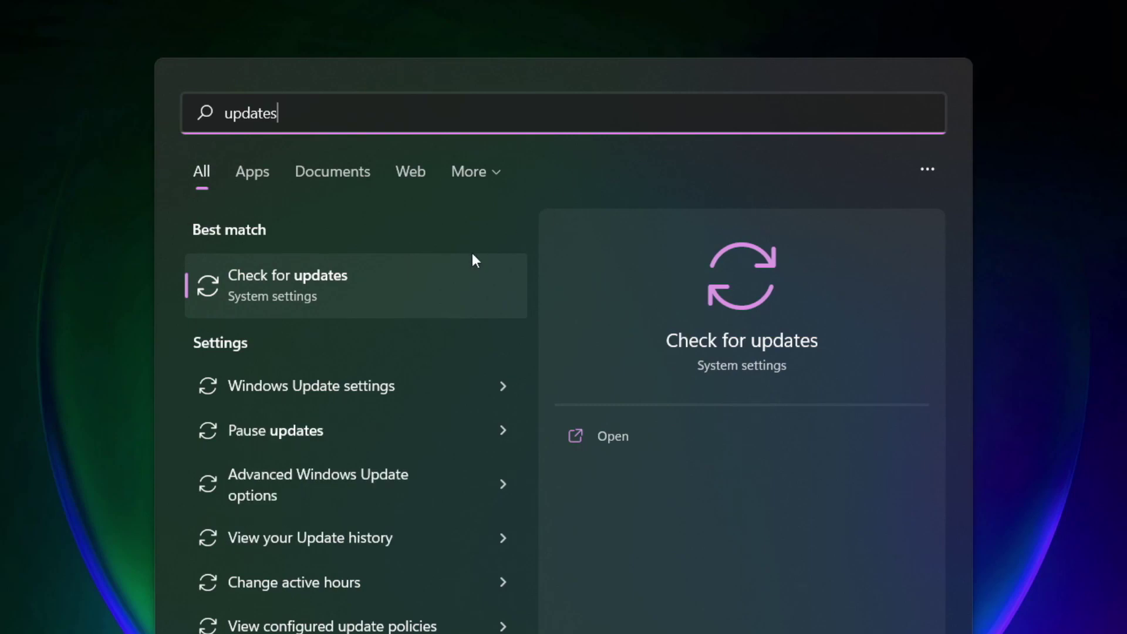
pyautogui.click(343, 291)
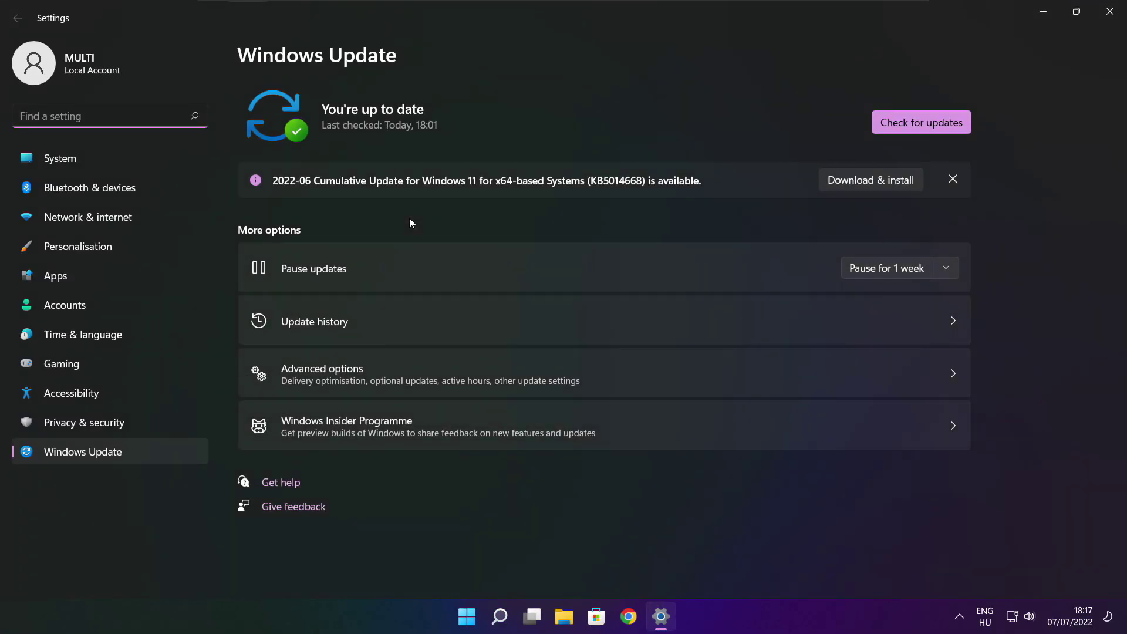
pyautogui.click(921, 122)
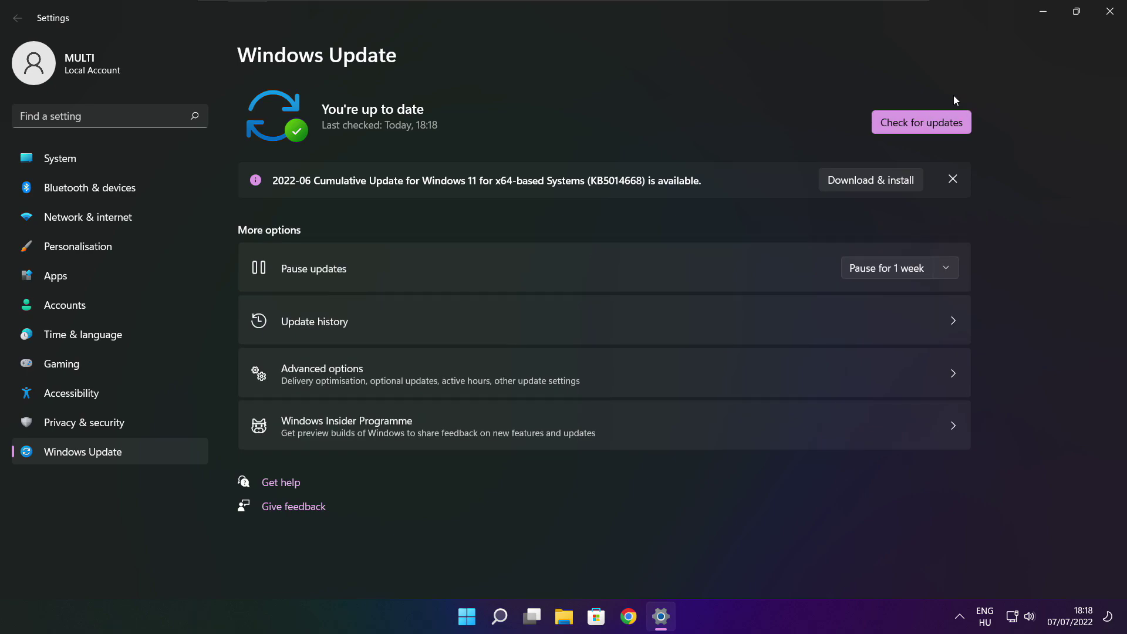
# - Close Settings and return to Chrome's DirectX End-User Runtime Web Installer section to download dxwebsetup.exe
pyautogui.click(1109, 13)
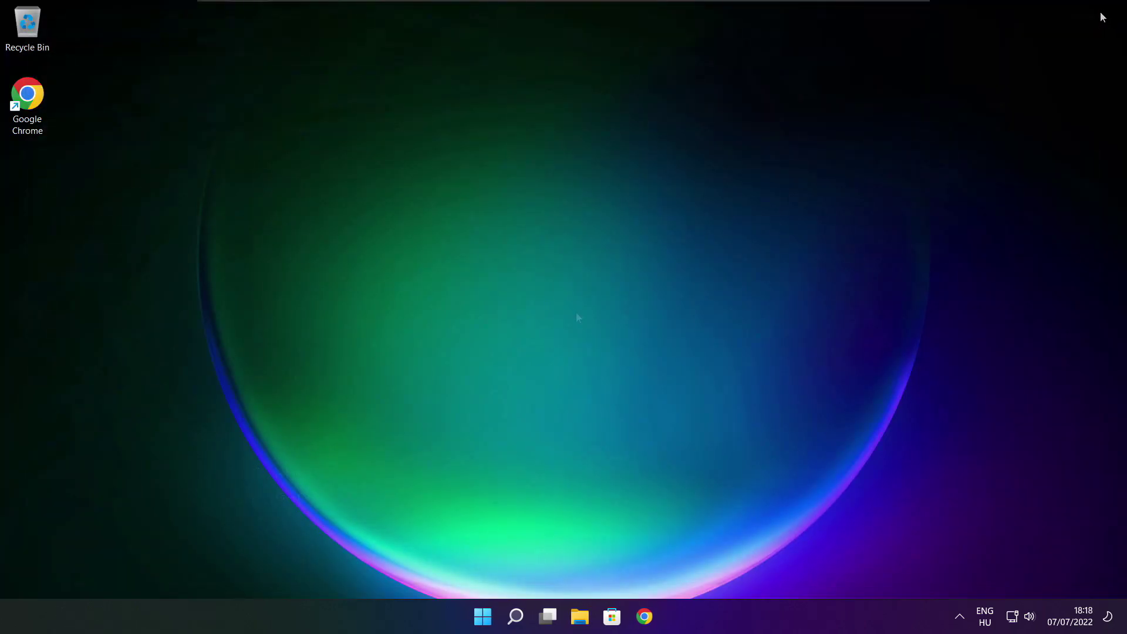
pyautogui.click(645, 617)
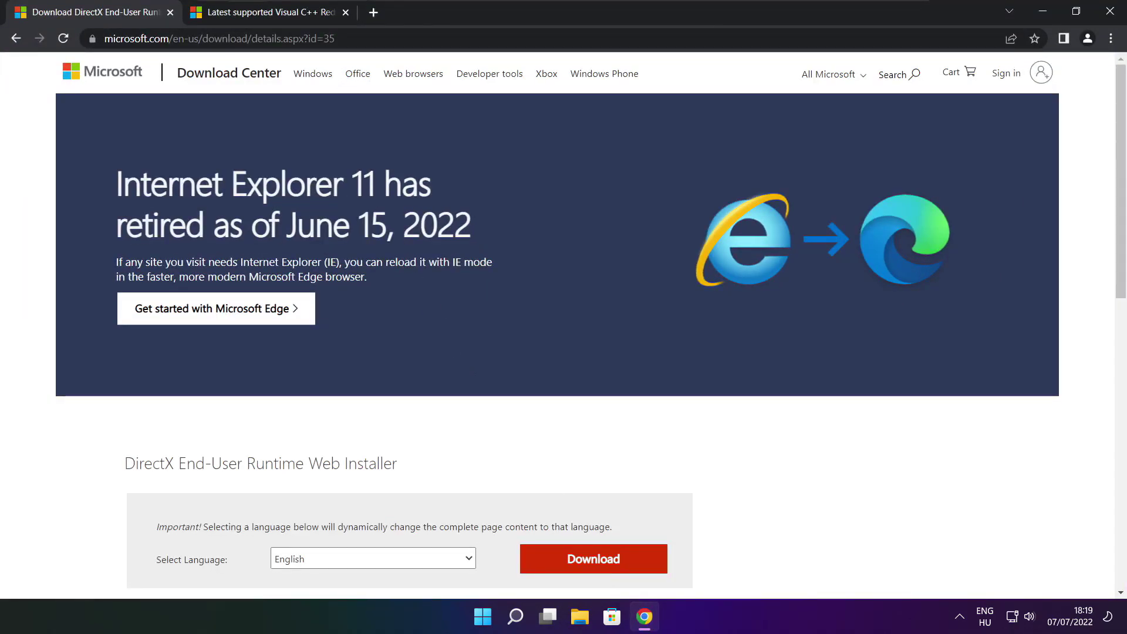
pyautogui.moveTo(364, 38); pyautogui.dragTo(337, 39)
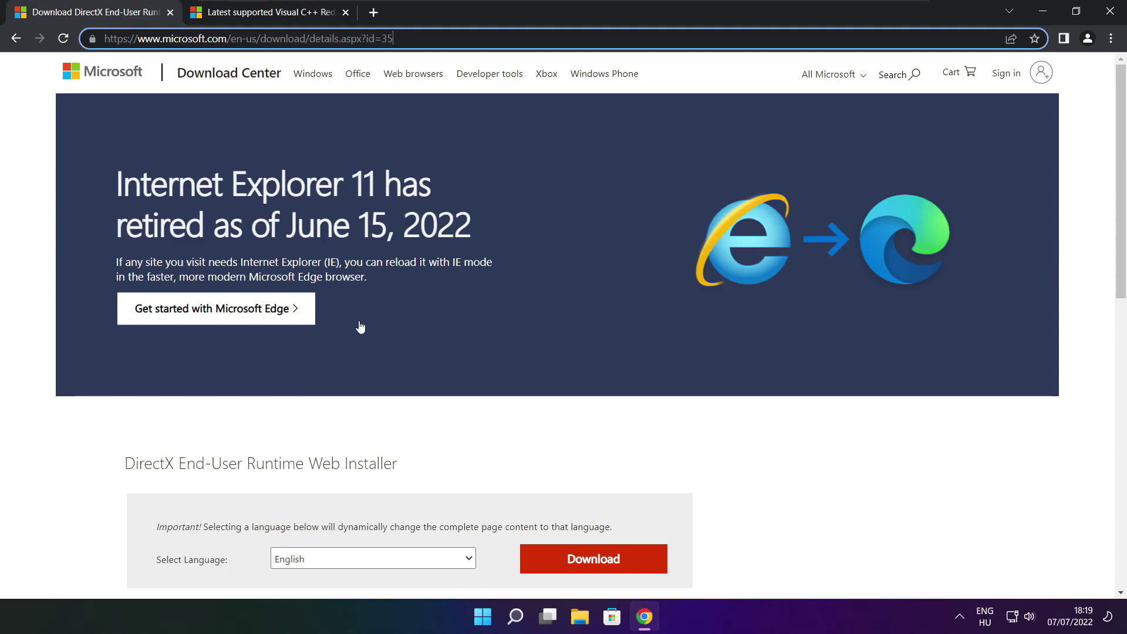
pyautogui.click(406, 426)
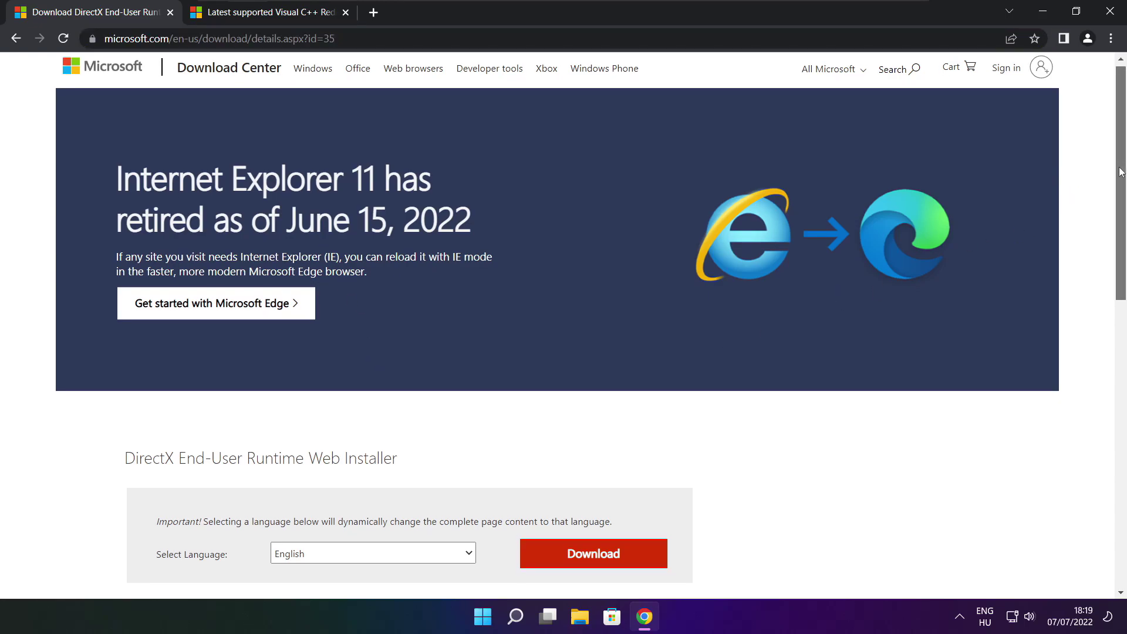
pyautogui.moveTo(1121, 179); pyautogui.dragTo(1120, 274)
pyautogui.moveTo(417, 248); pyautogui.dragTo(480, 249)
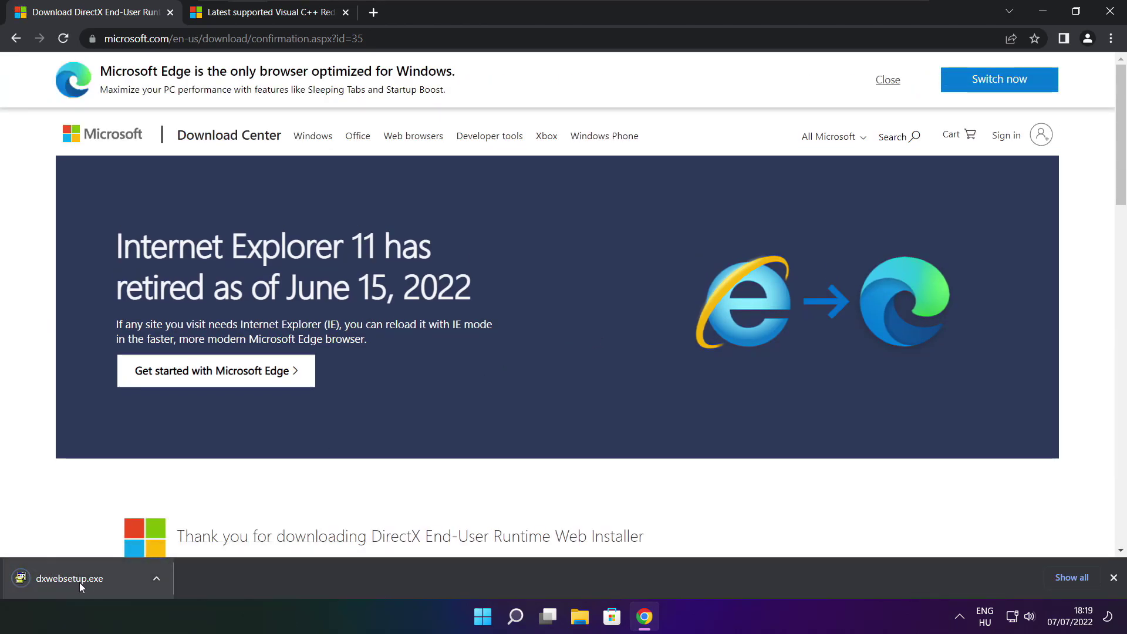
# - Run dxwebsetup.exe, accept the licence, untick the Bing Bar, and install the DirectX components to completion
pyautogui.click(105, 579)
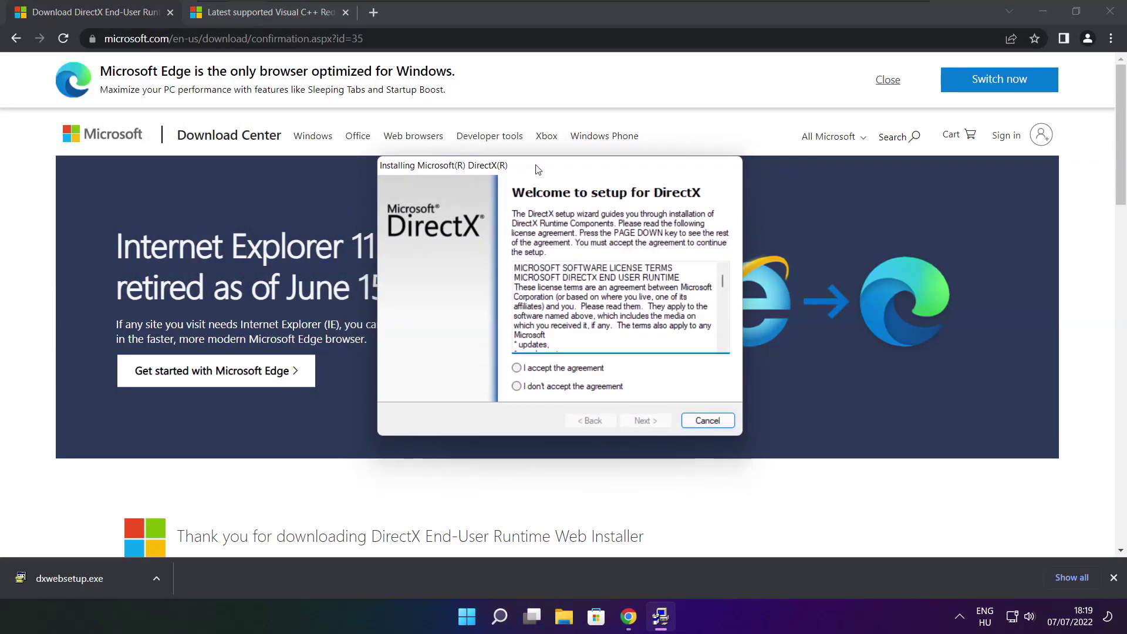
pyautogui.moveTo(723, 281); pyautogui.dragTo(722, 335)
pyautogui.click(540, 369)
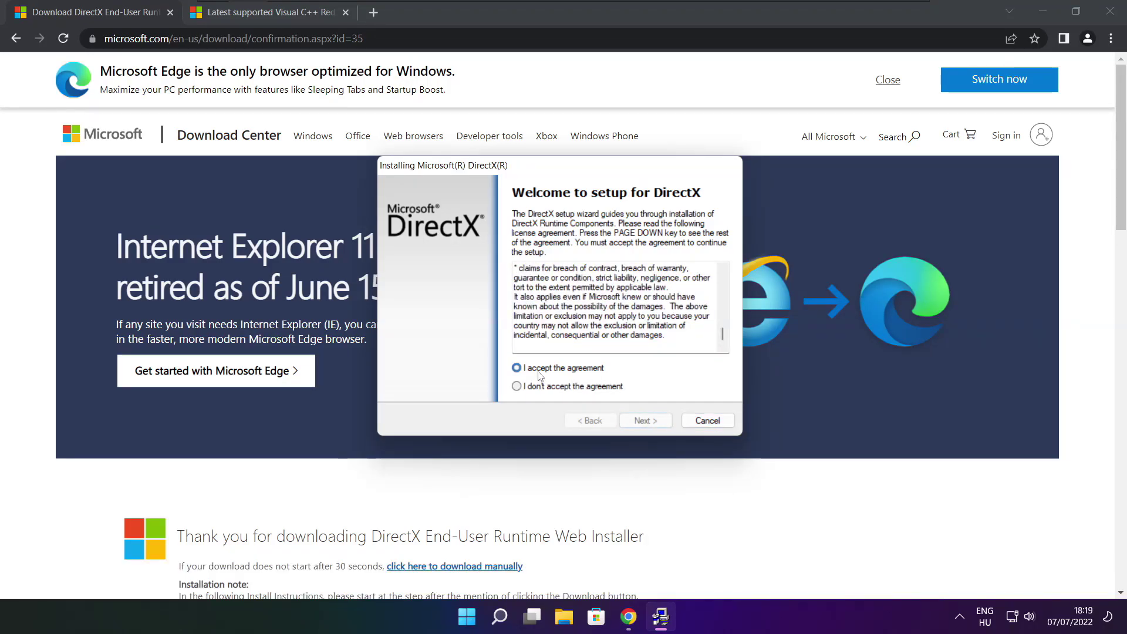
pyautogui.click(645, 420)
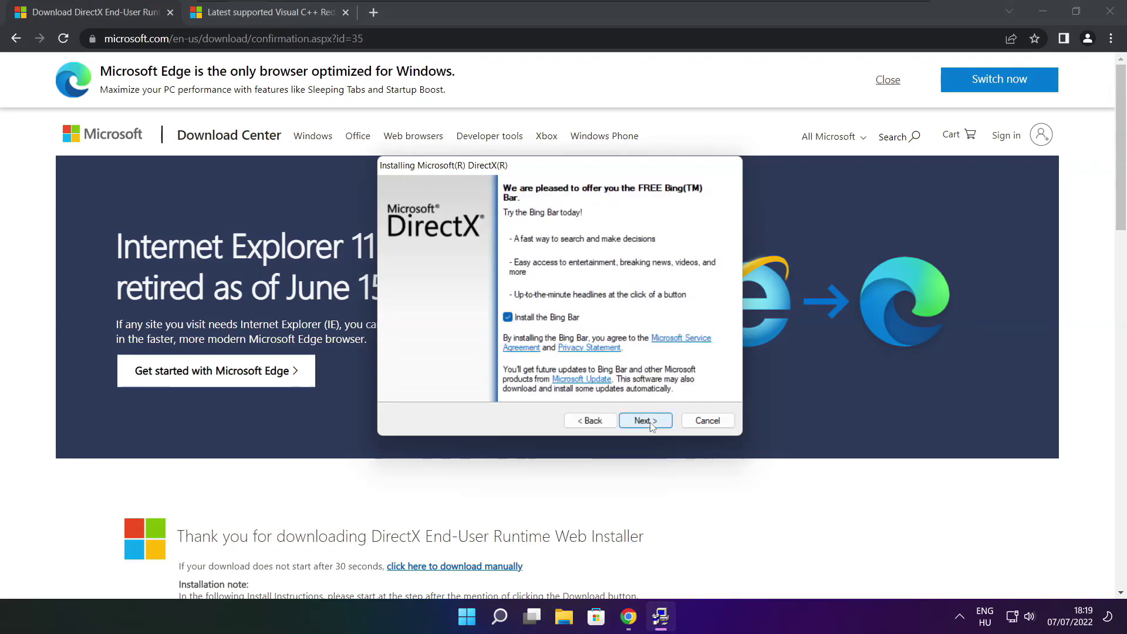
pyautogui.click(508, 318)
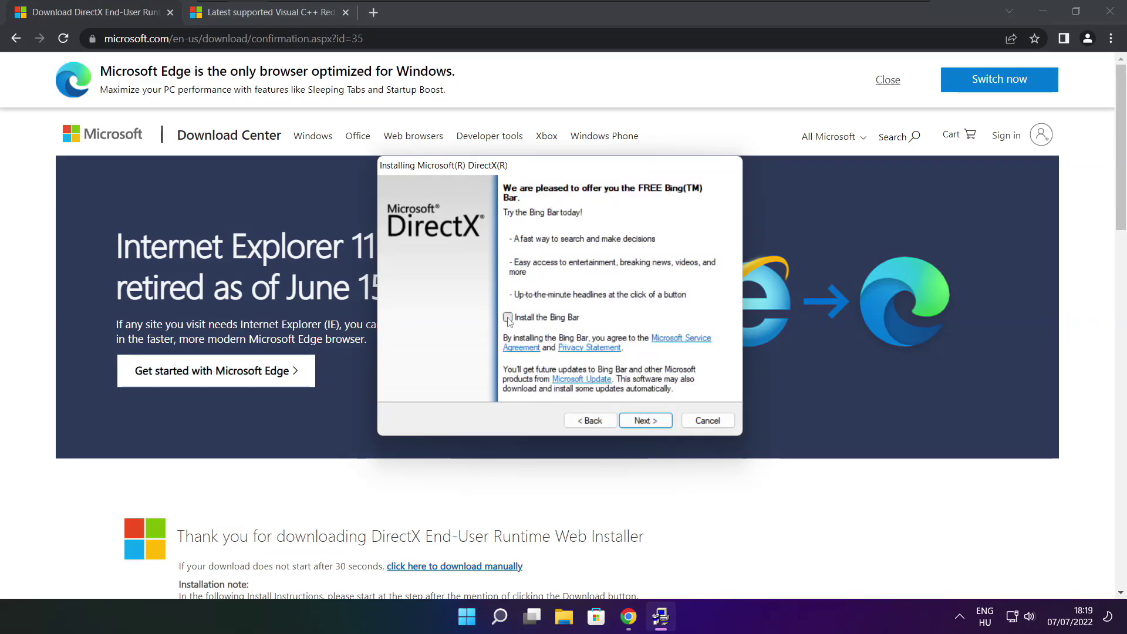
pyautogui.click(657, 427)
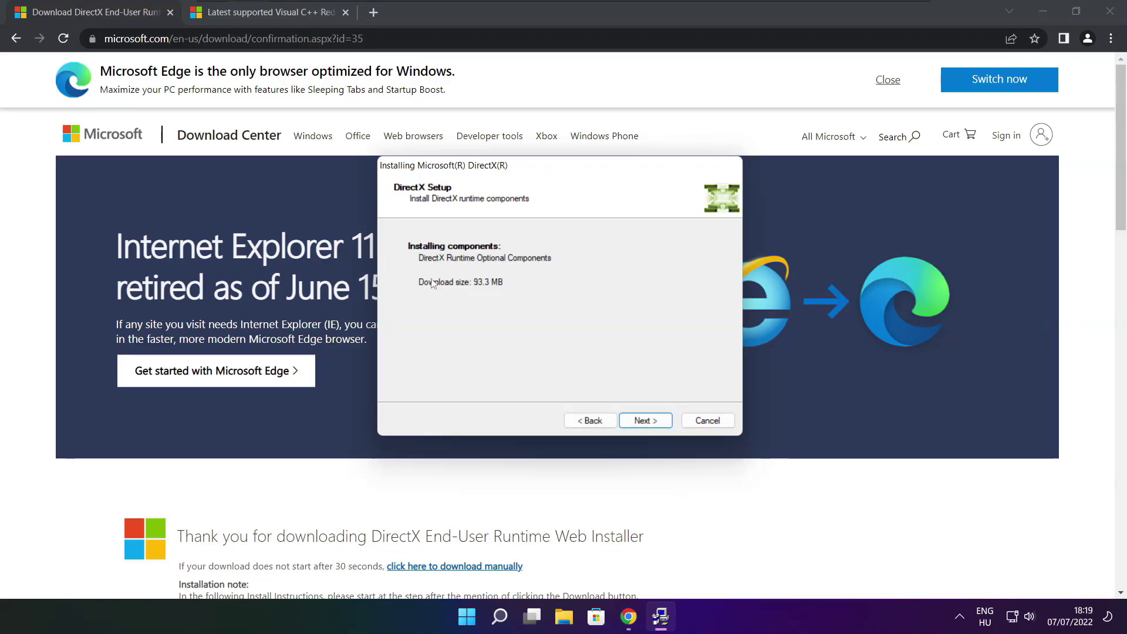
pyautogui.click(648, 424)
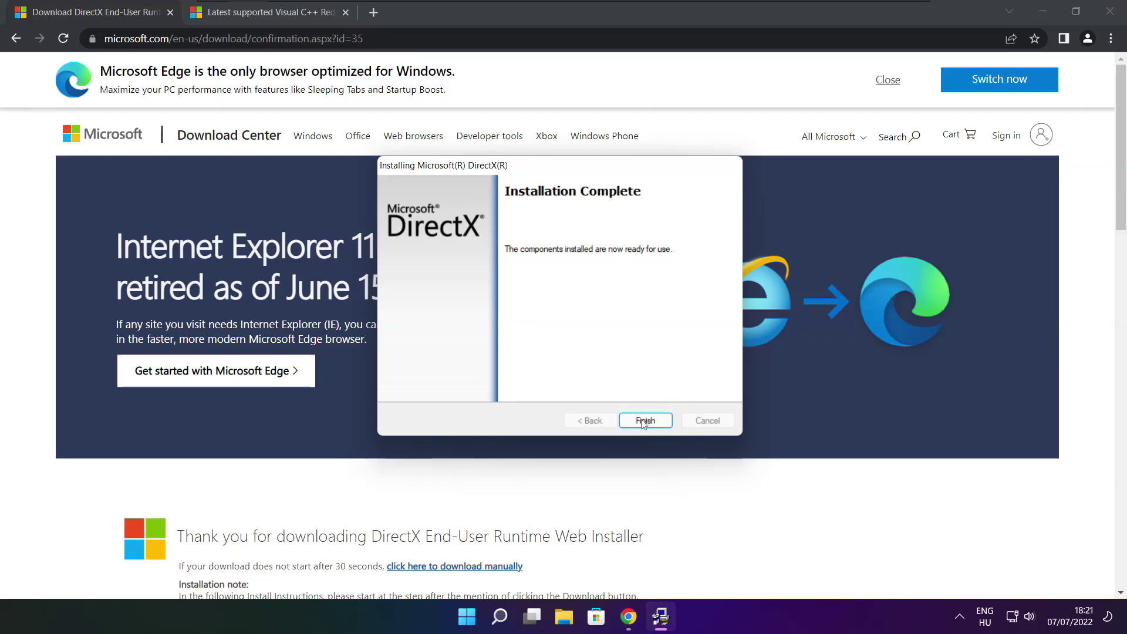
pyautogui.click(644, 422)
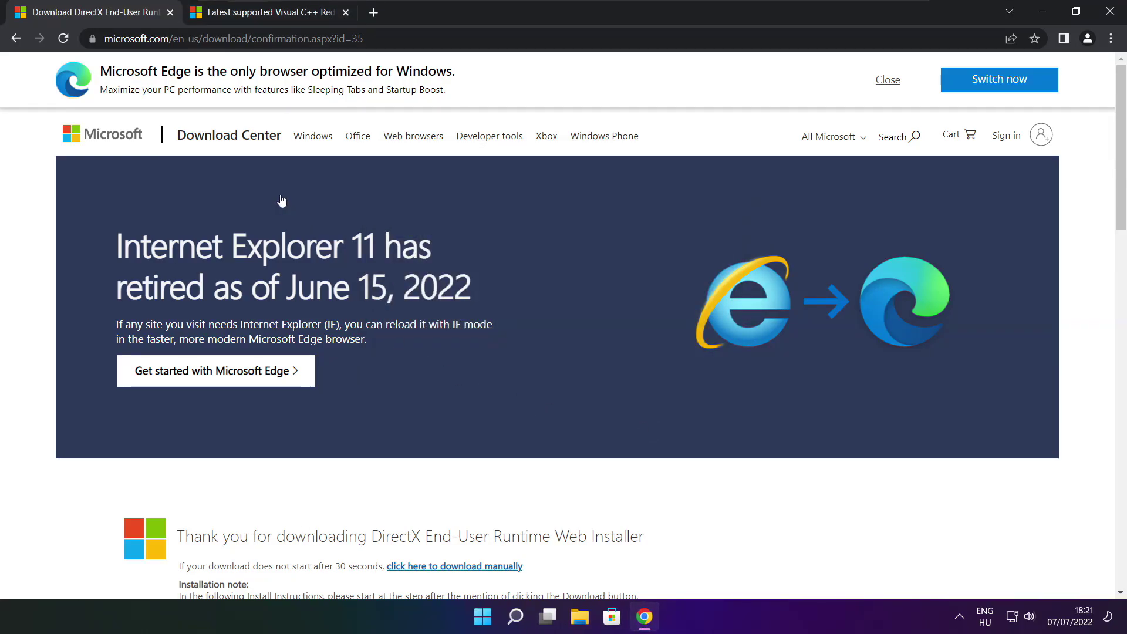
# - Close the DirectX tab and scroll to the Visual Studio 2015-2022 redistributable table
pyautogui.click(170, 12)
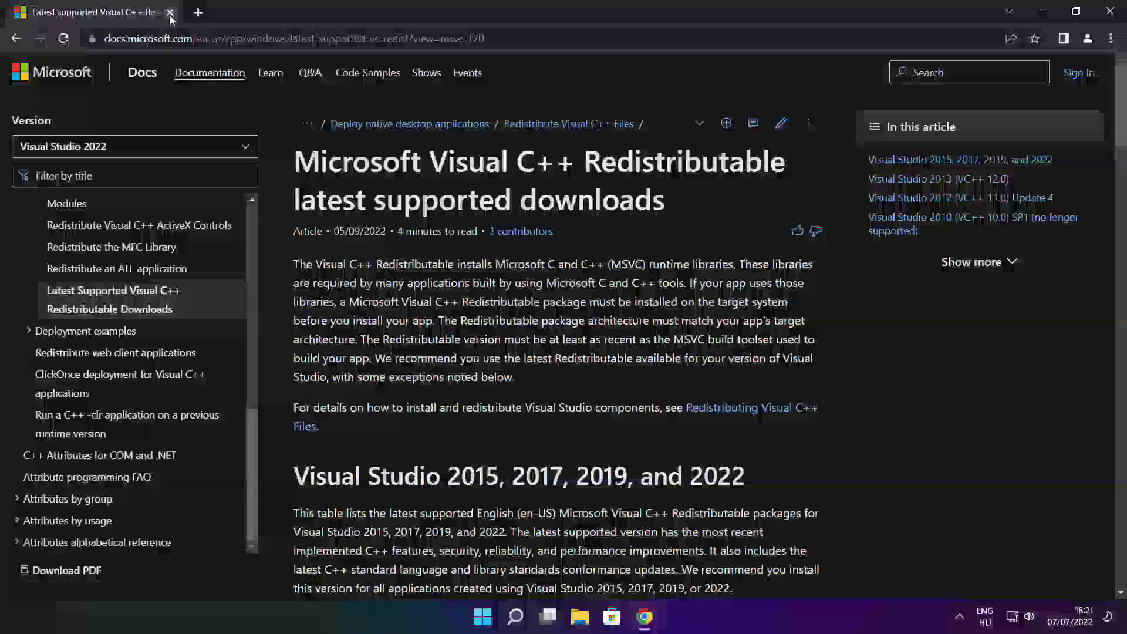
pyautogui.click(485, 38)
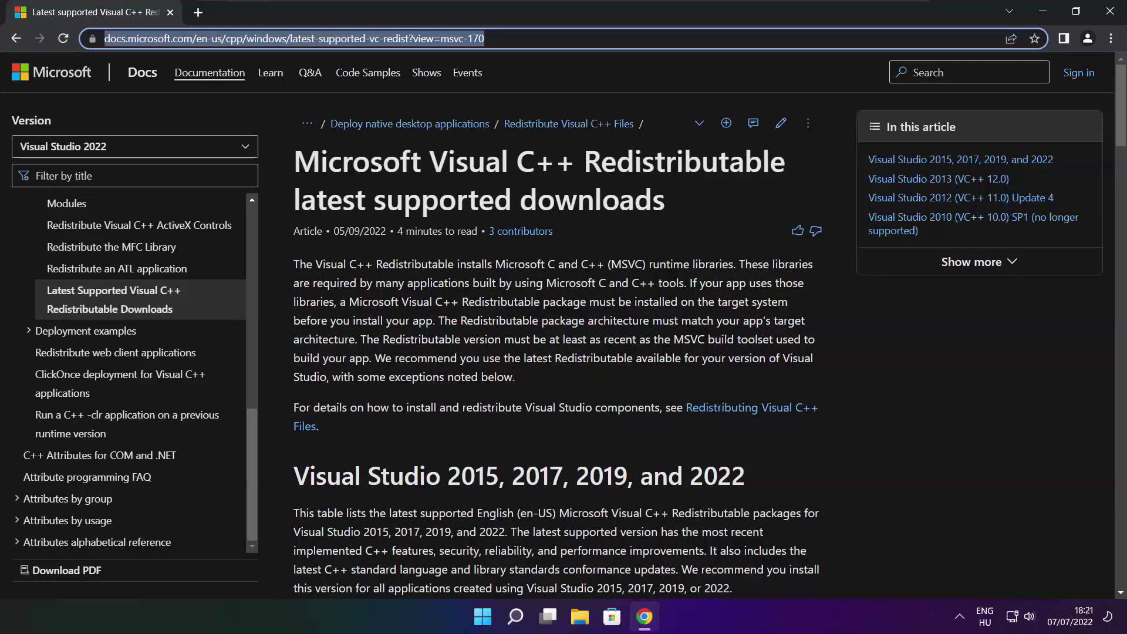
pyautogui.press('End')
pyautogui.click(558, 72)
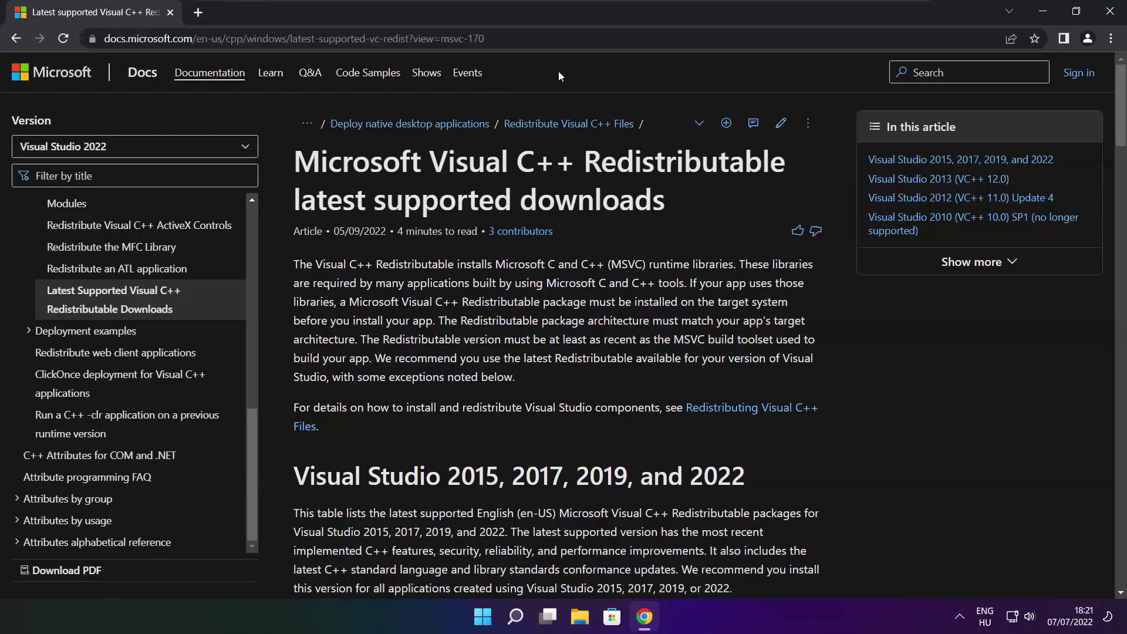
pyautogui.scroll(-6, 1115, 165)
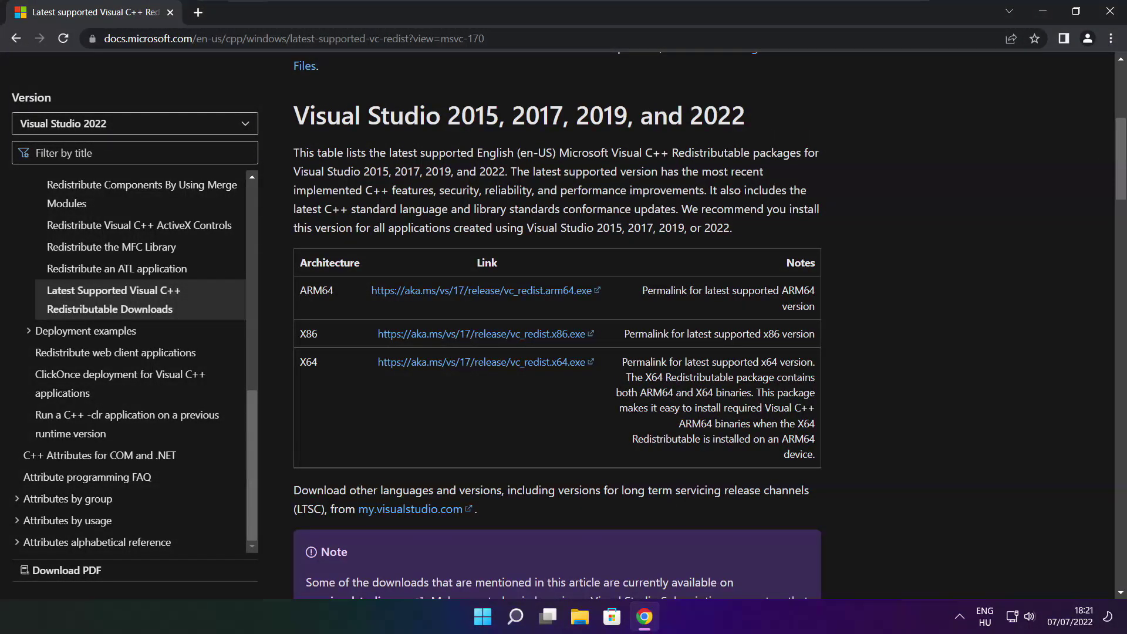
pyautogui.moveTo(296, 288); pyautogui.dragTo(757, 404)
pyautogui.click(757, 404)
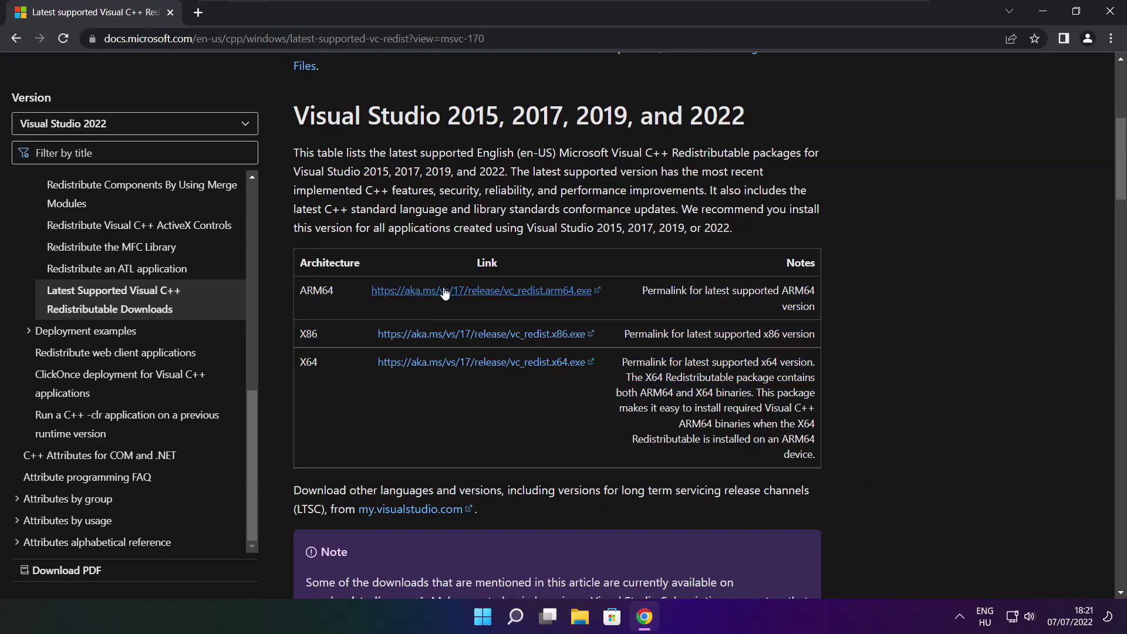
# - Download the ARM64, x86 and x64 vc_redist installers from the table
pyautogui.click(468, 295)
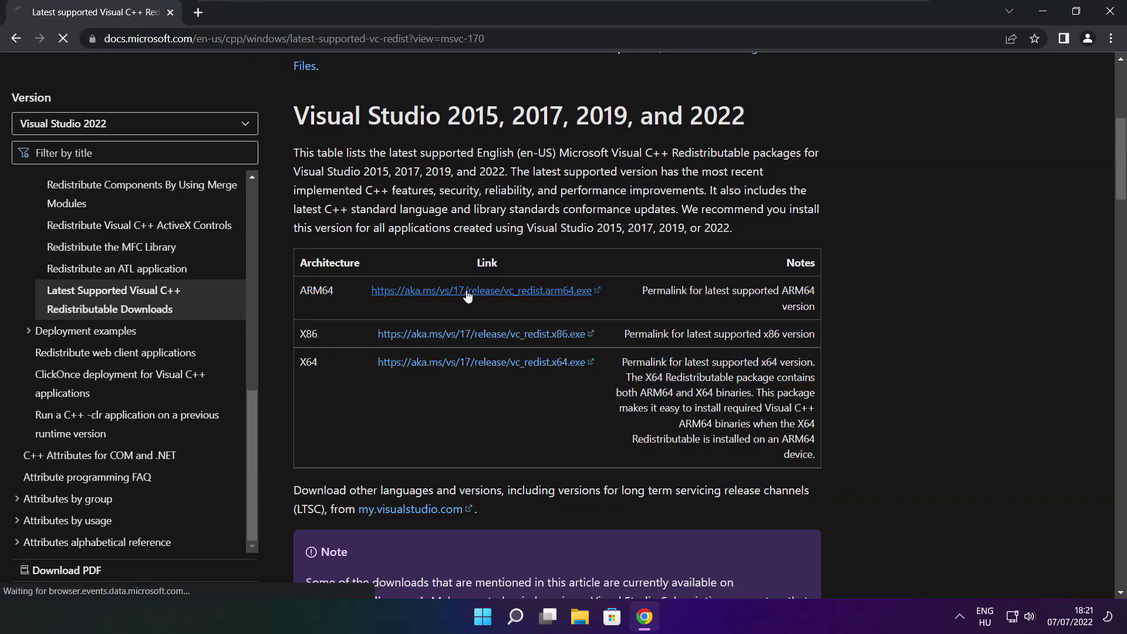
pyautogui.click(465, 335)
pyautogui.click(464, 362)
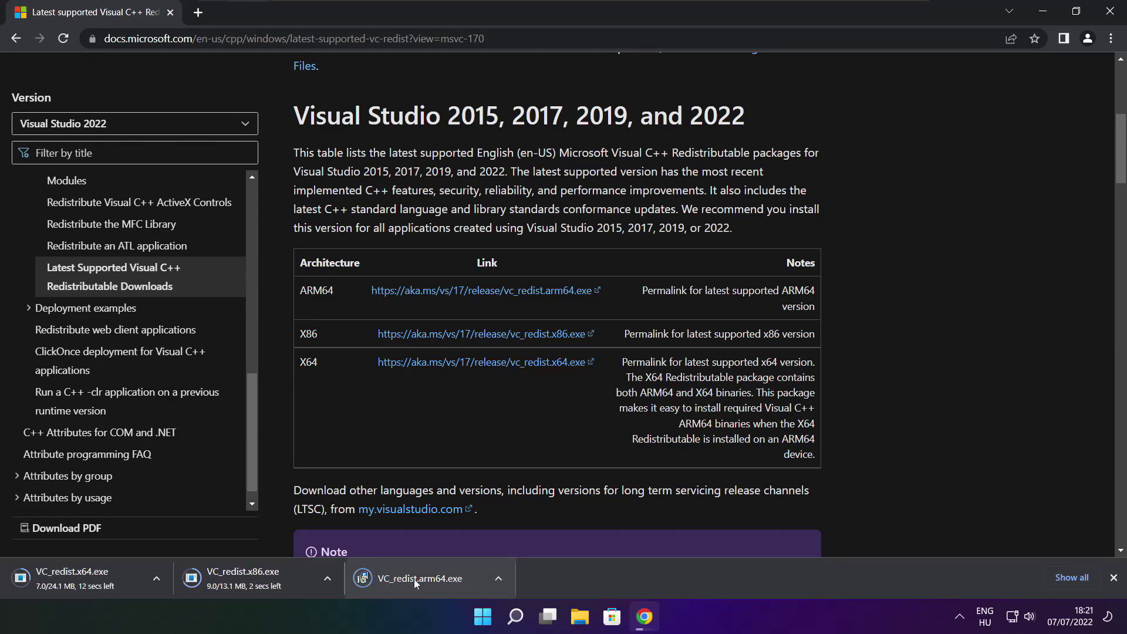
# - Try installing the ARM64 redistributable after accepting its licence; dismiss the failed setup
pyautogui.click(428, 580)
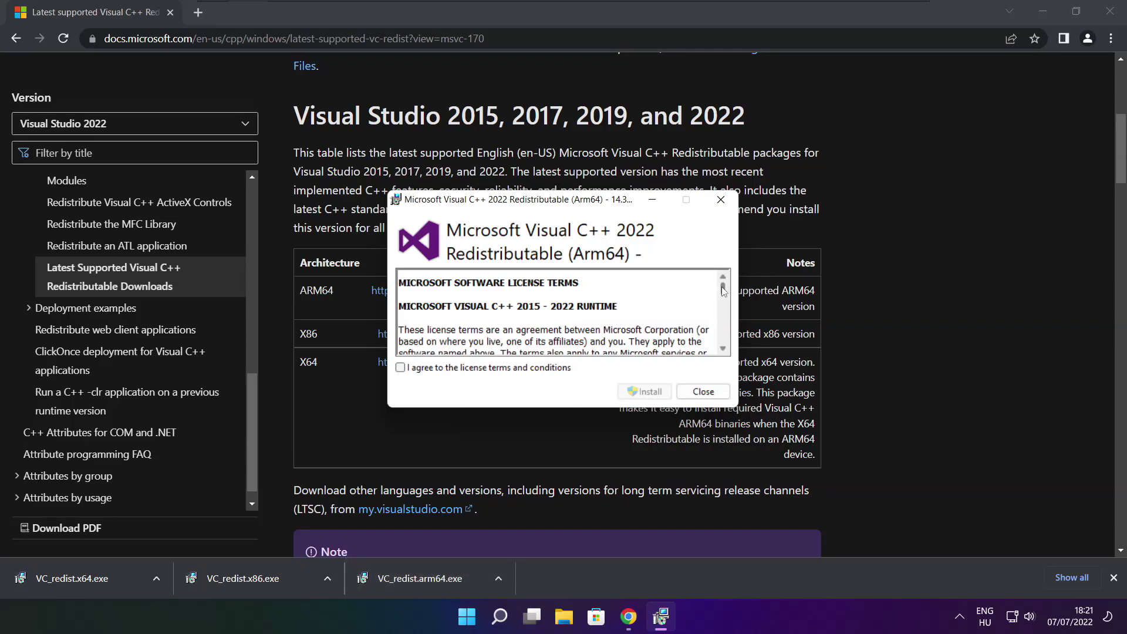
pyautogui.moveTo(723, 292); pyautogui.dragTo(723, 345)
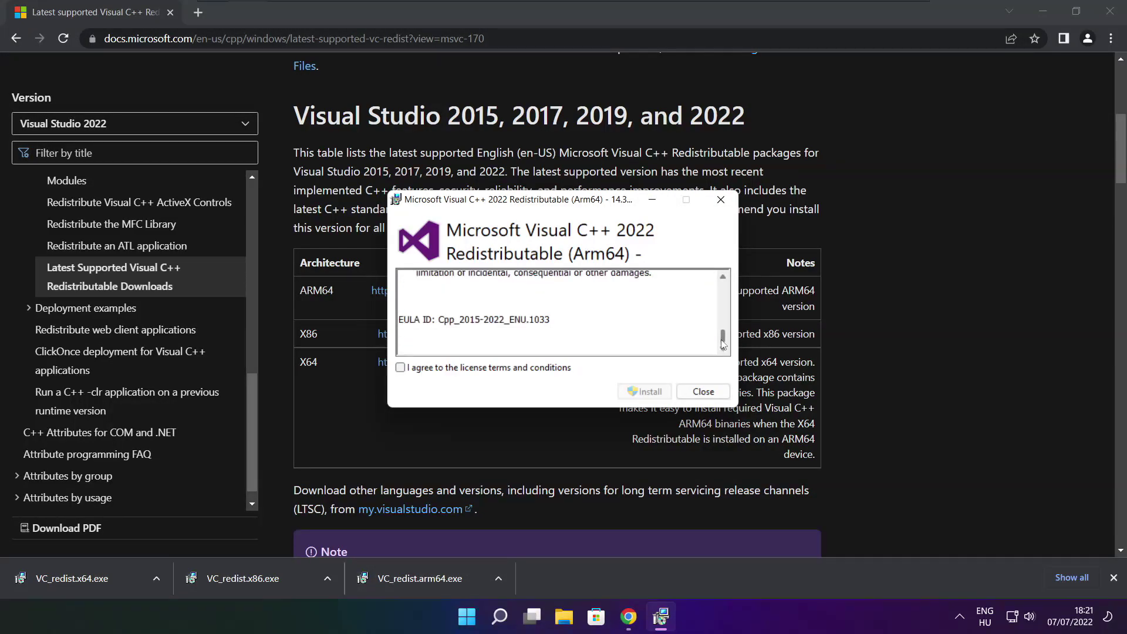
pyautogui.click(399, 368)
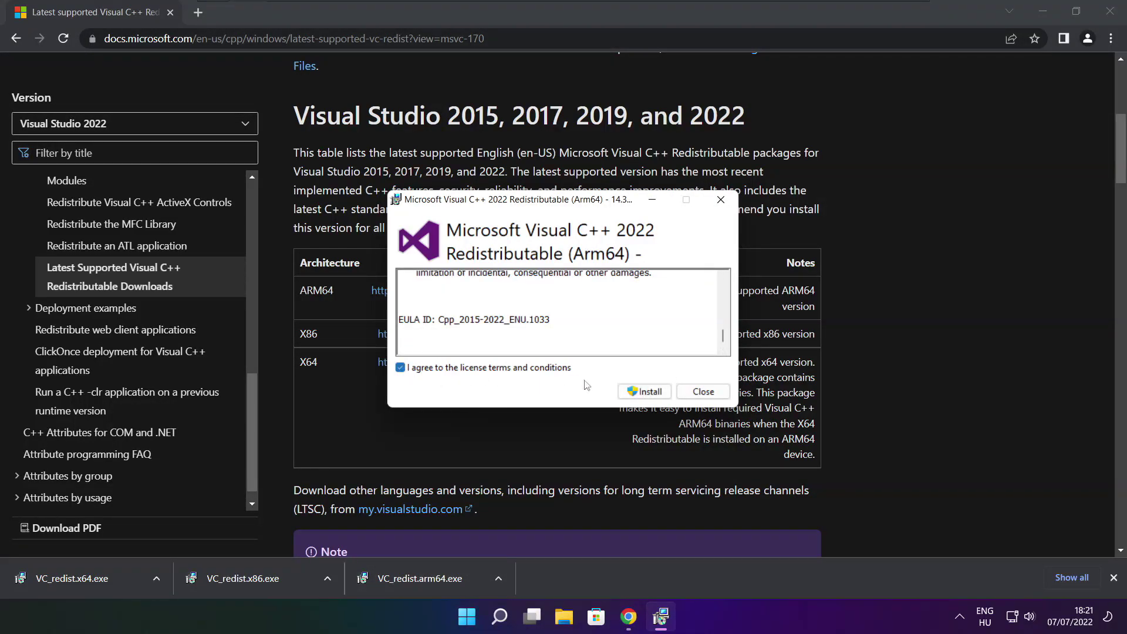
pyautogui.click(640, 394)
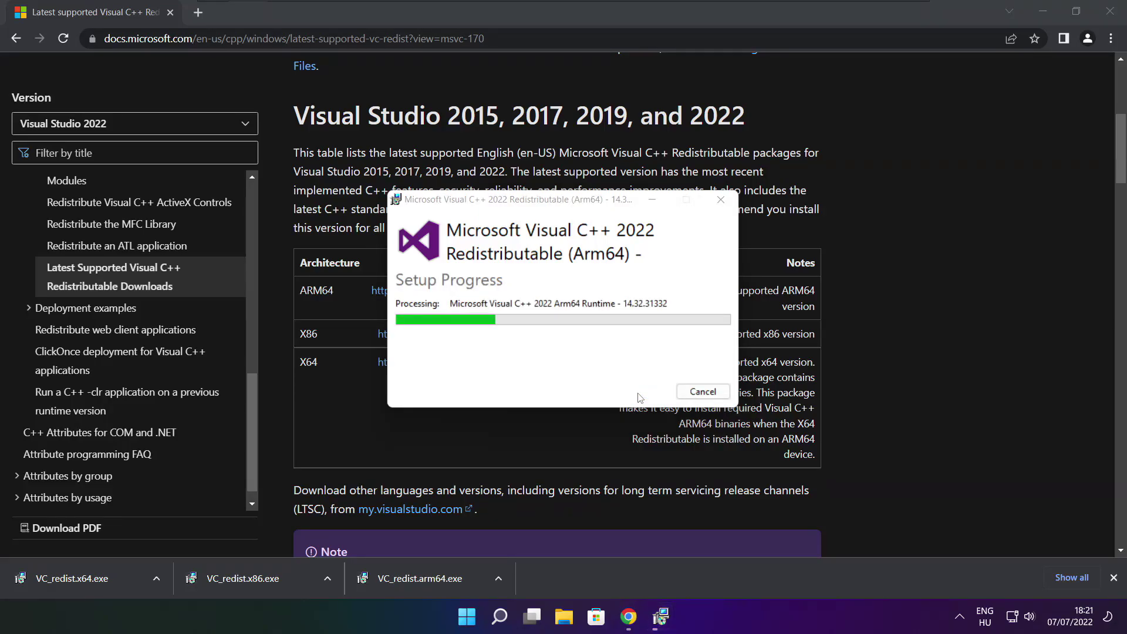
pyautogui.click(689, 397)
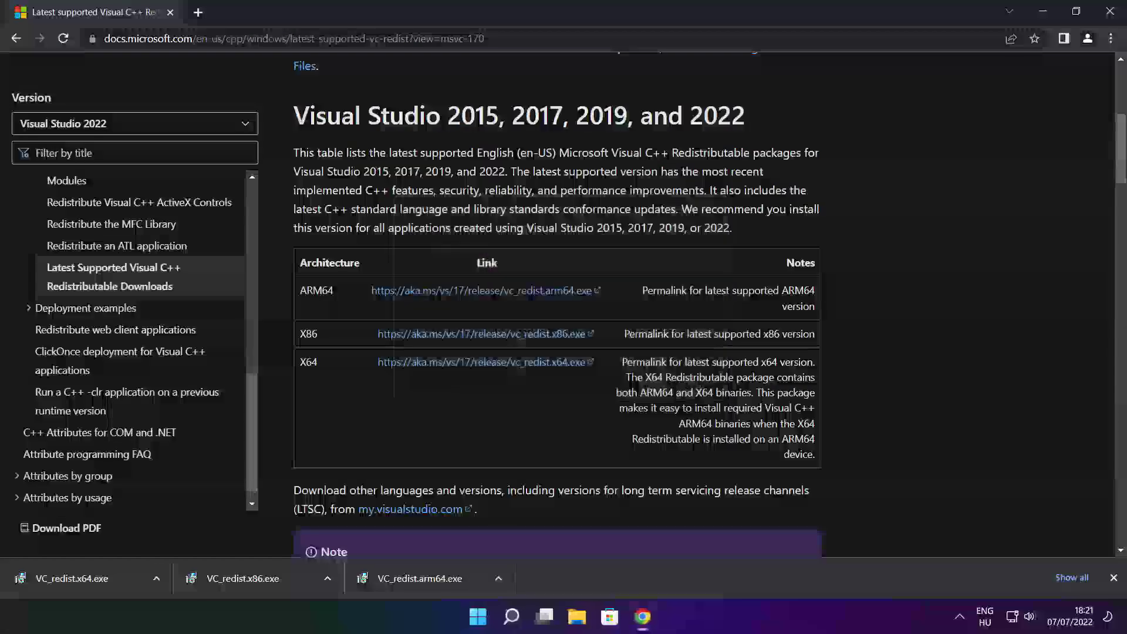
# - Install the x86 Visual C++ 2015-2022 redistributable, accepting its licence terms
pyautogui.click(266, 577)
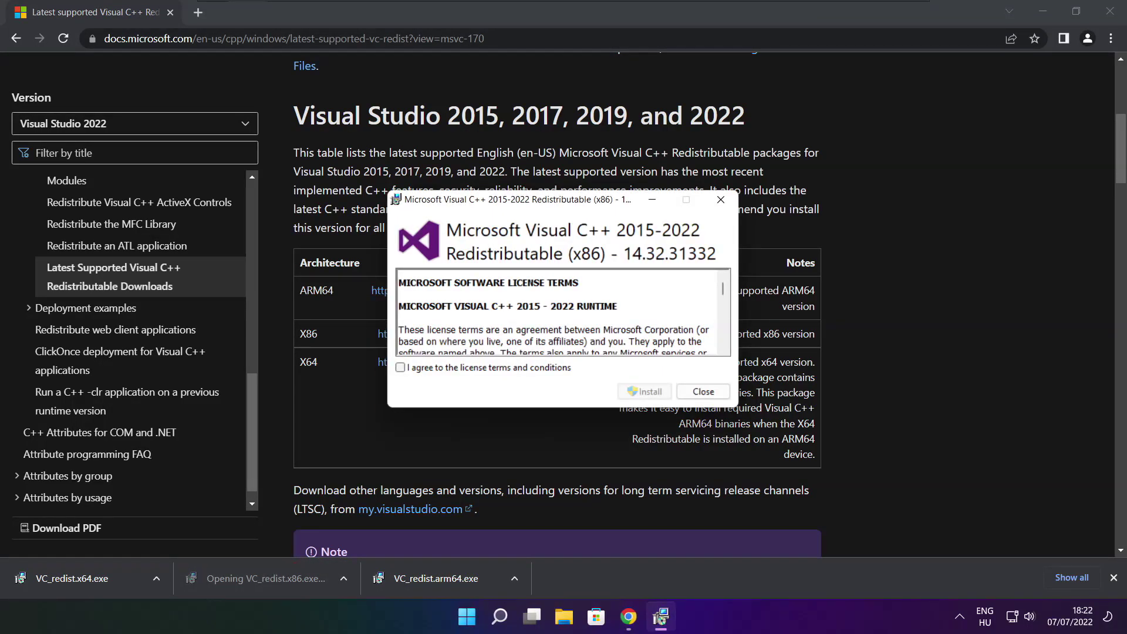
pyautogui.moveTo(723, 292); pyautogui.dragTo(723, 344)
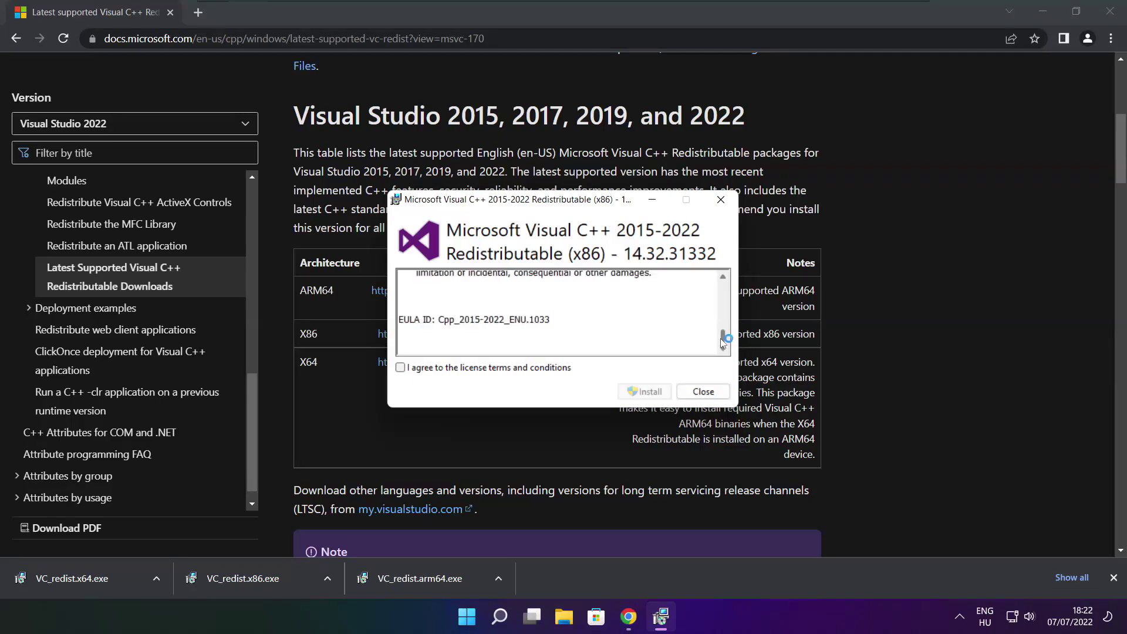
pyautogui.click(400, 367)
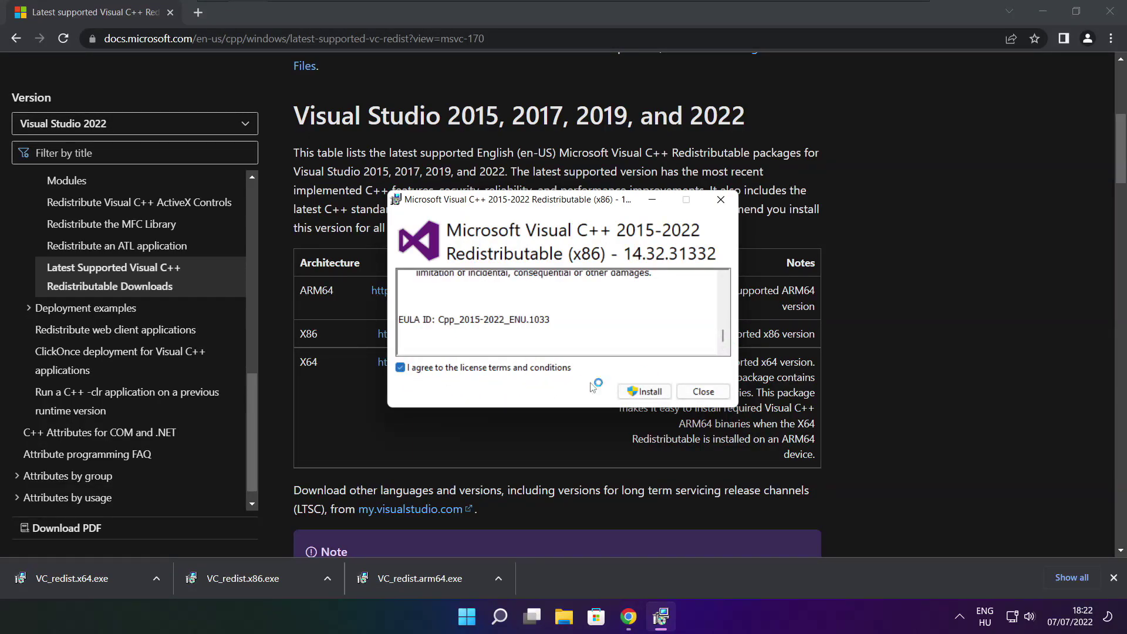
pyautogui.click(646, 393)
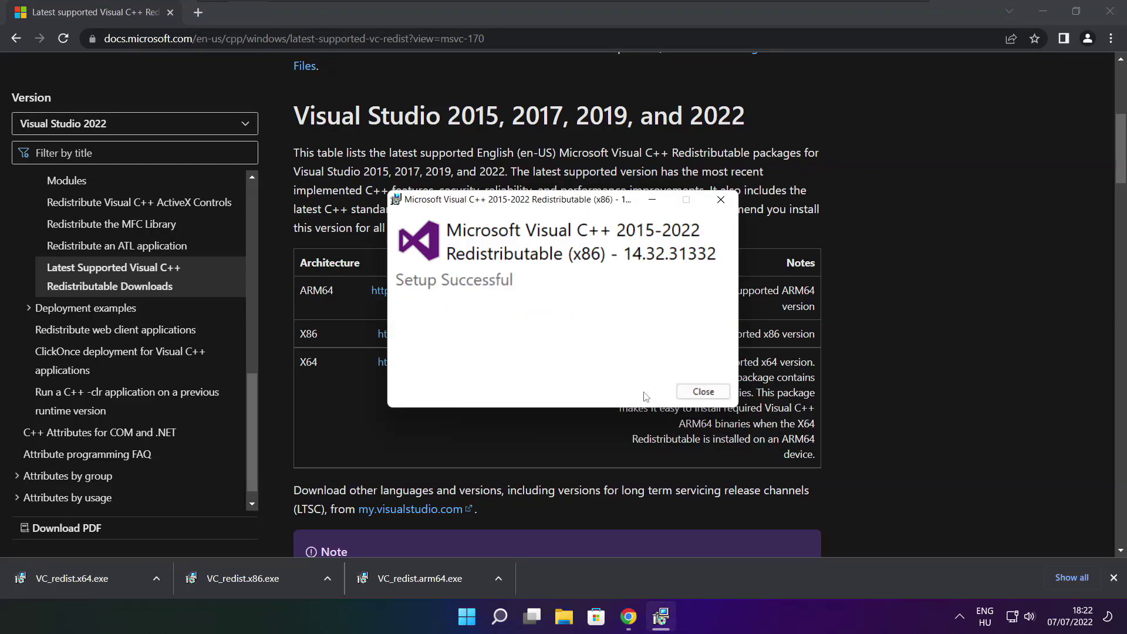
pyautogui.click(703, 392)
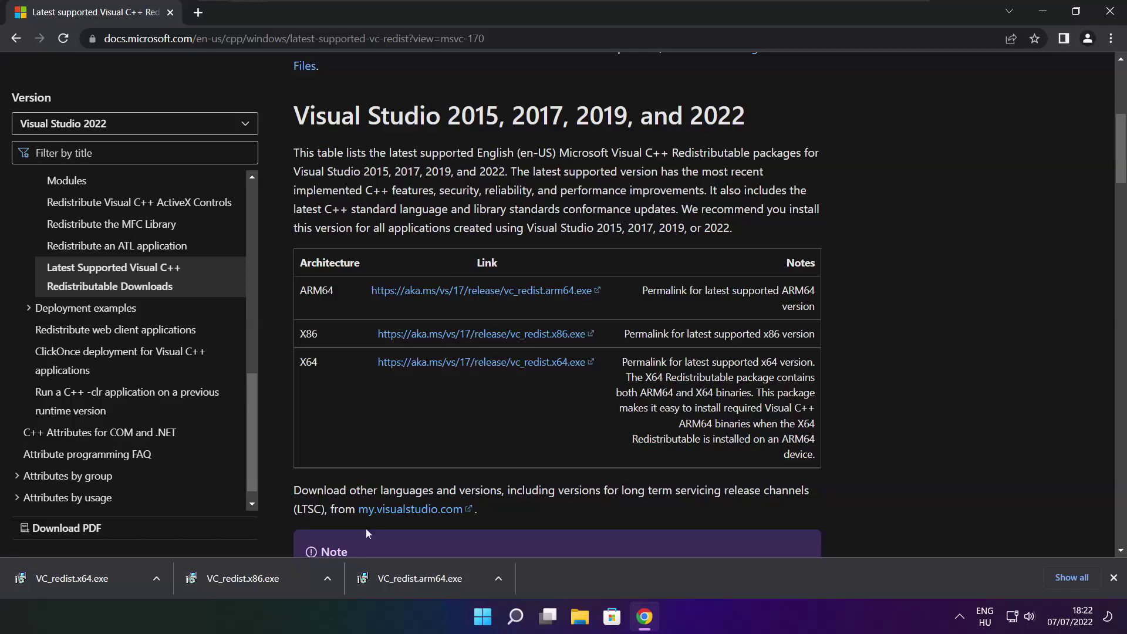
# - Install the x64 Visual C++ 2015-2022 redistributable (14.32.31332), accepting its licence terms
pyautogui.click(85, 580)
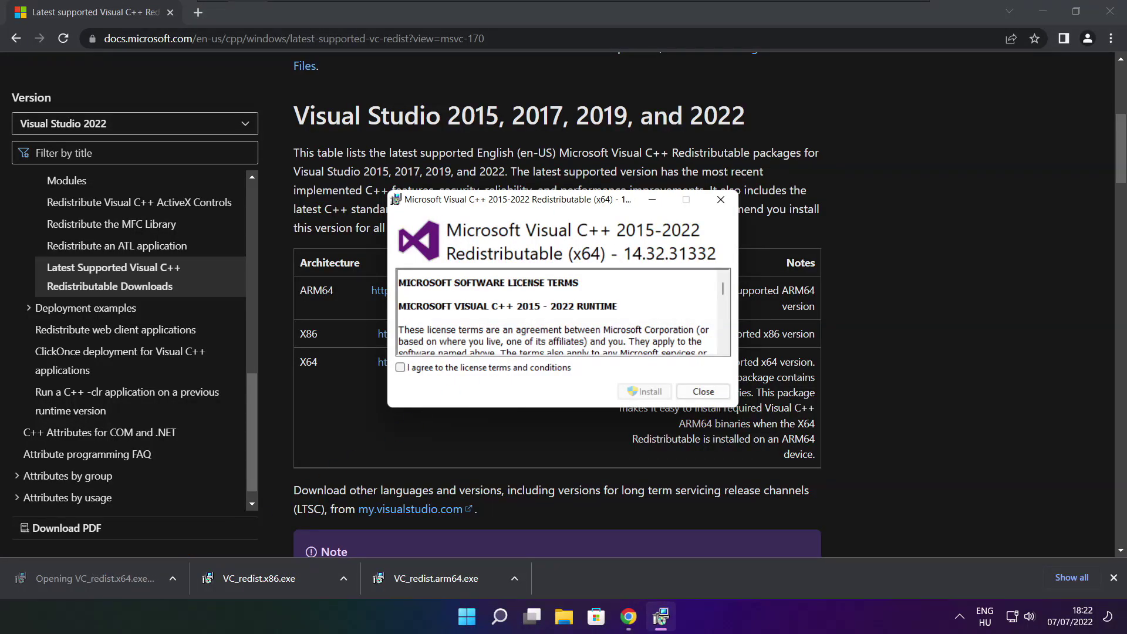
pyautogui.moveTo(725, 293); pyautogui.dragTo(718, 352)
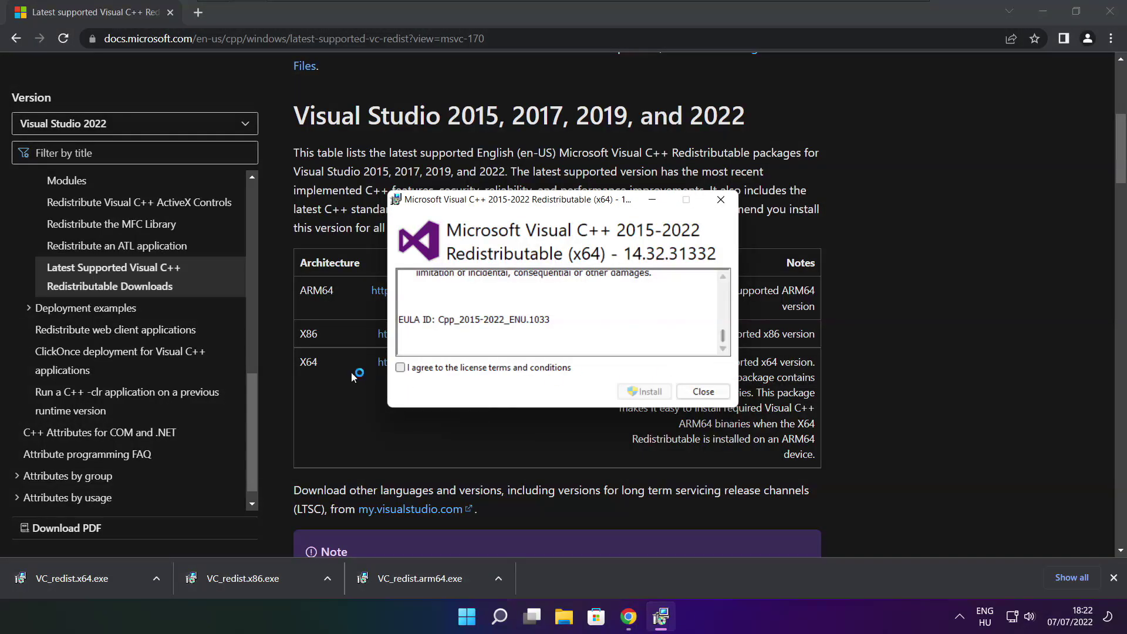
pyautogui.click(401, 369)
pyautogui.click(646, 392)
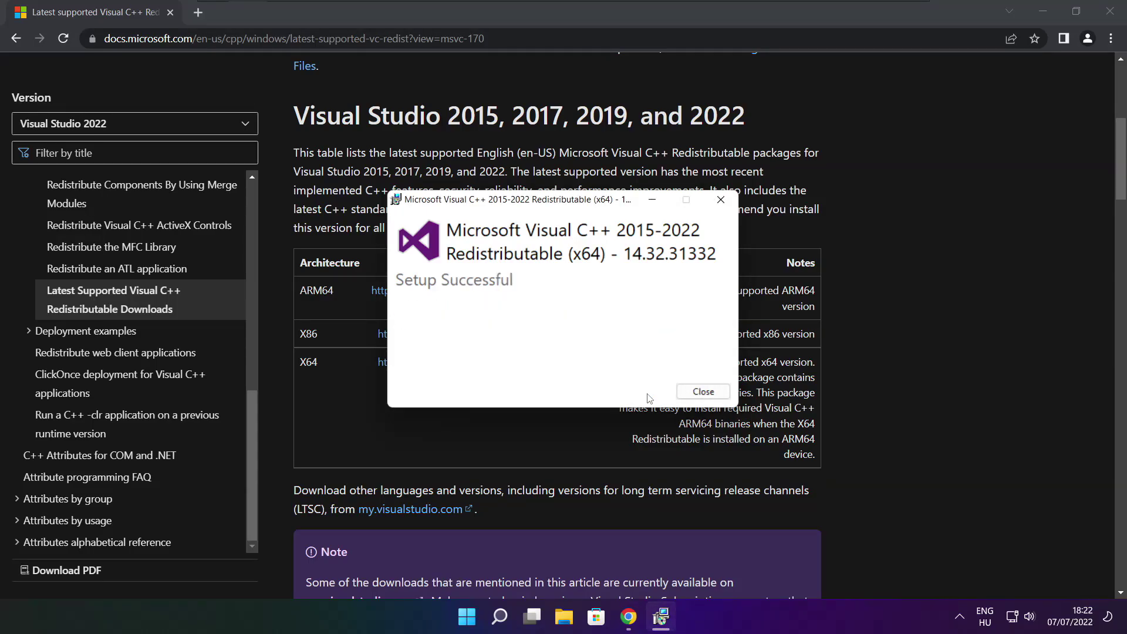
pyautogui.click(703, 393)
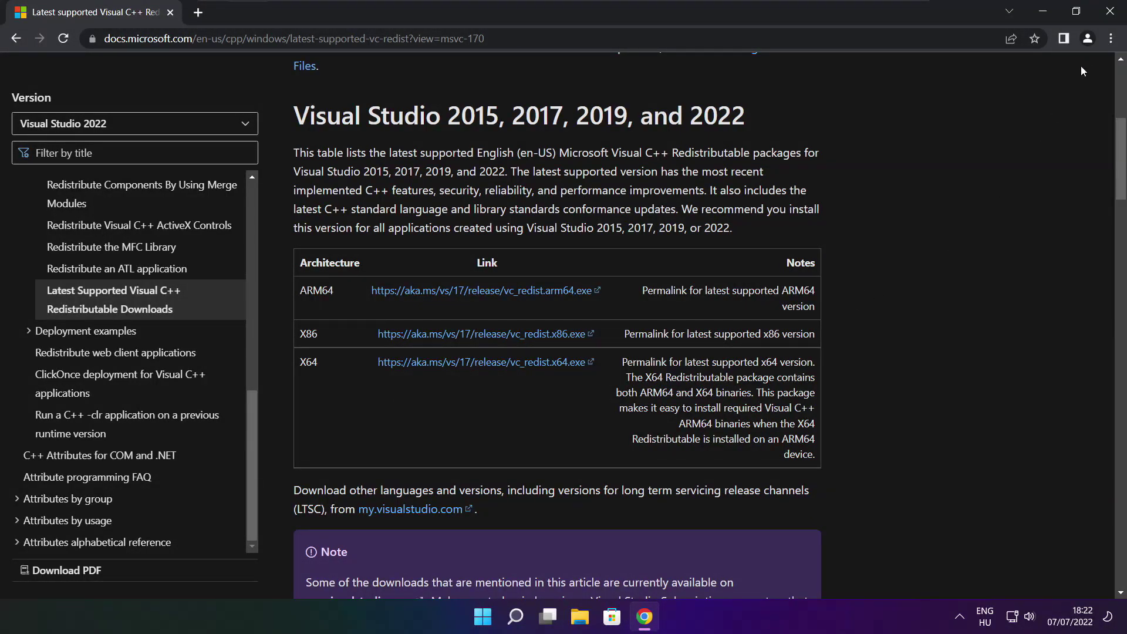
# - Close Chrome and launch Command Prompt as administrator via a Windows search for 'cmd'
pyautogui.click(1111, 14)
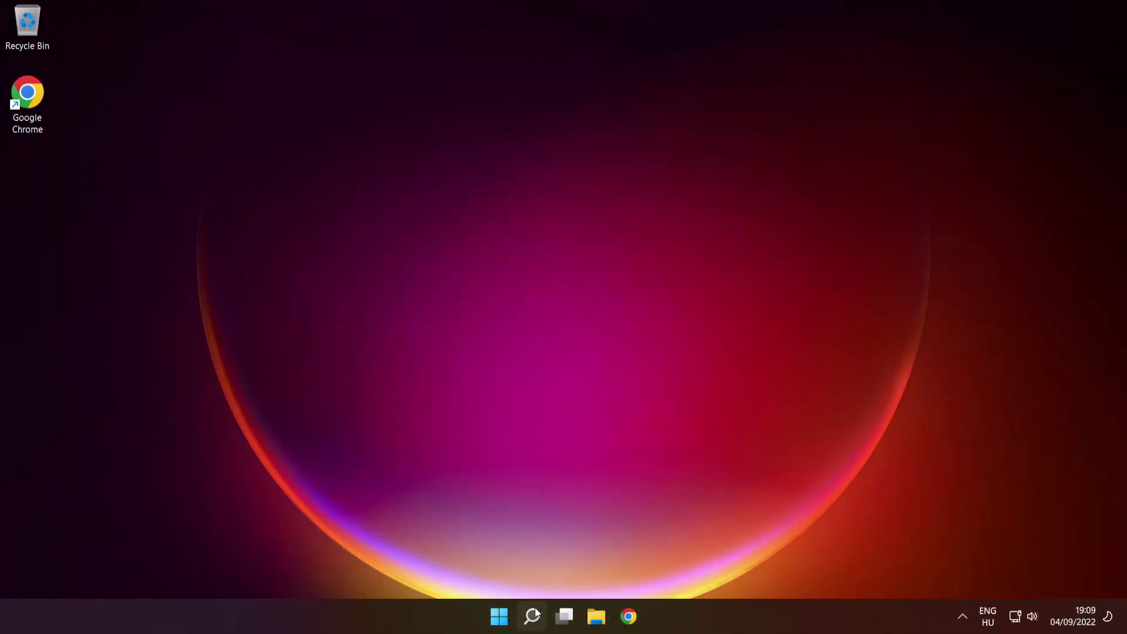
pyautogui.moveTo(530, 622)
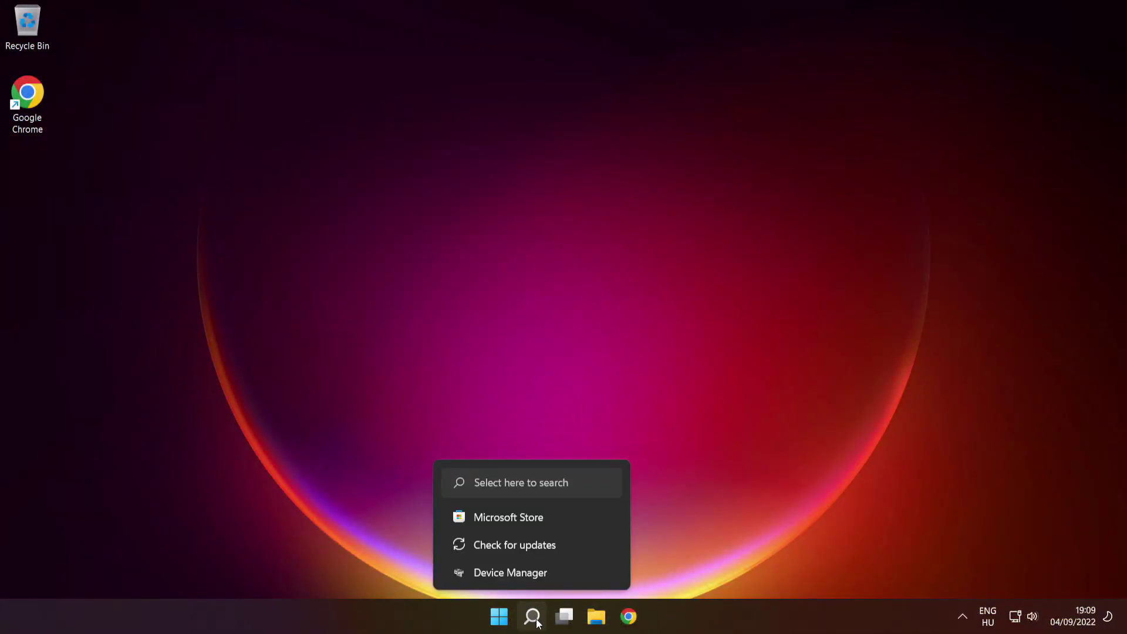
pyautogui.click(533, 618)
pyautogui.write('cmd')
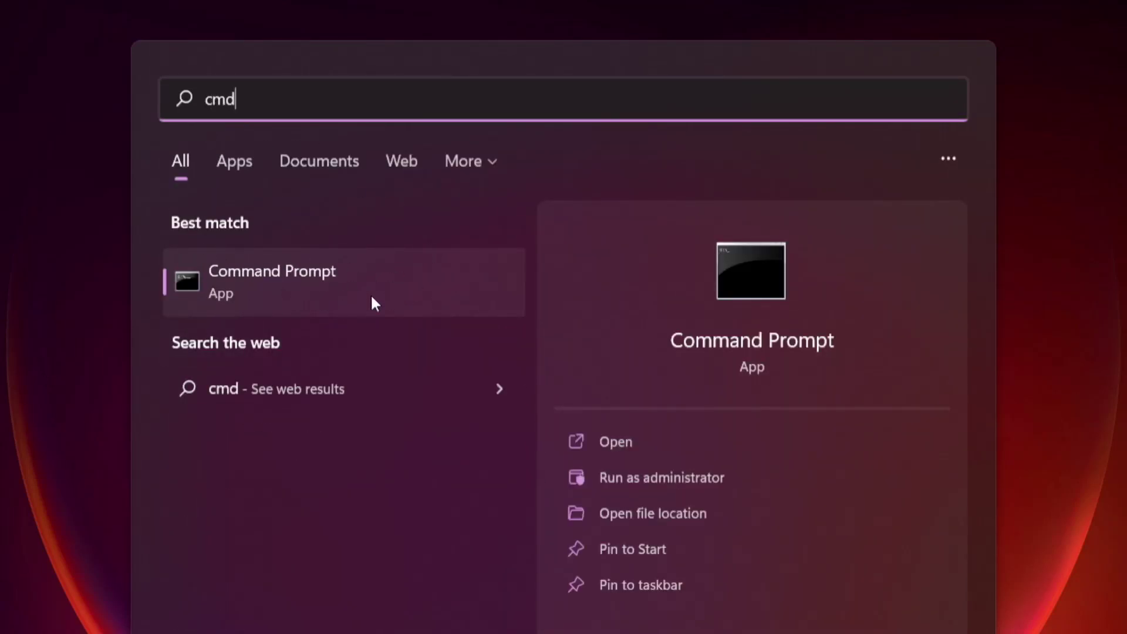
pyautogui.click(415, 284)
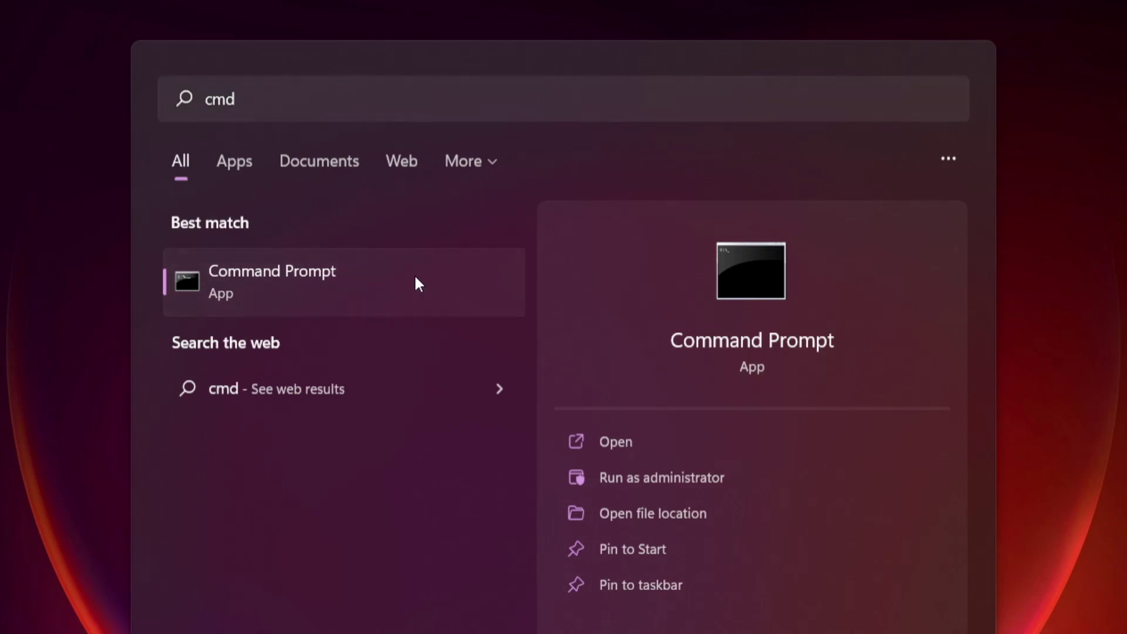
pyautogui.rightClick(415, 277)
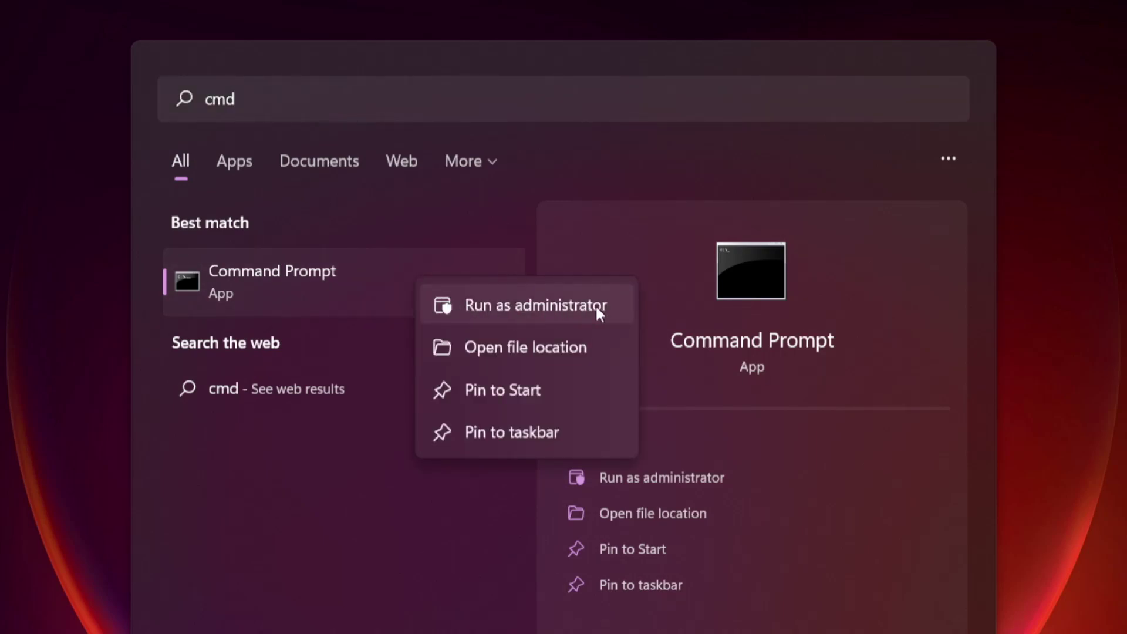
pyautogui.click(535, 306)
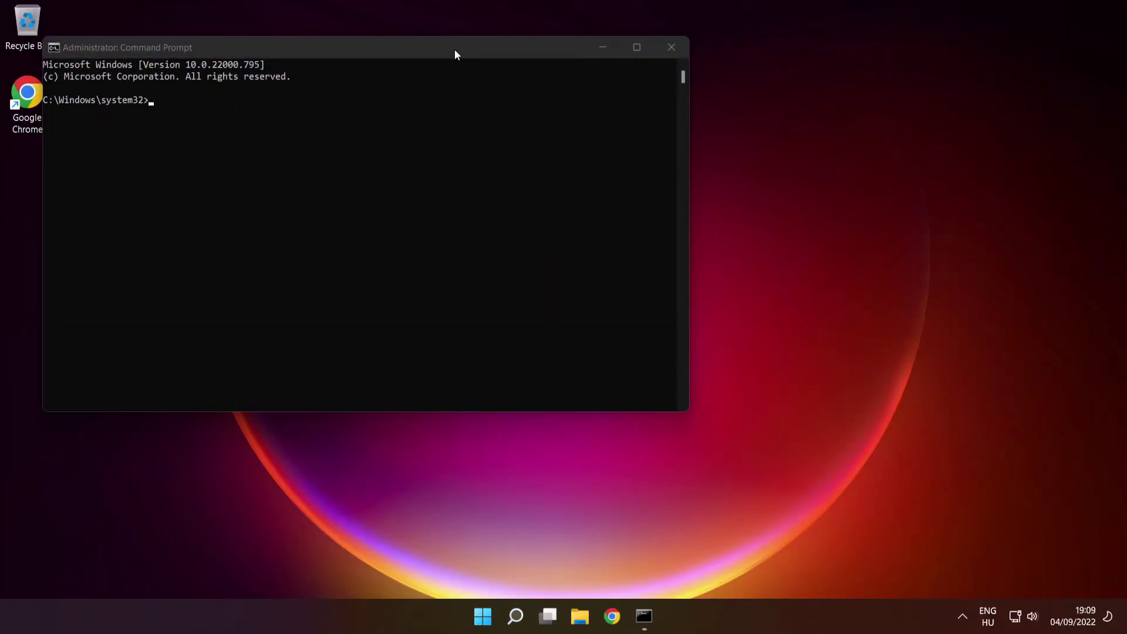
# - Run 'sfc /scannow' to repair corrupt system files, then close Command Prompt
pyautogui.moveTo(455, 50); pyautogui.dragTo(650, 145)
pyautogui.write('s')
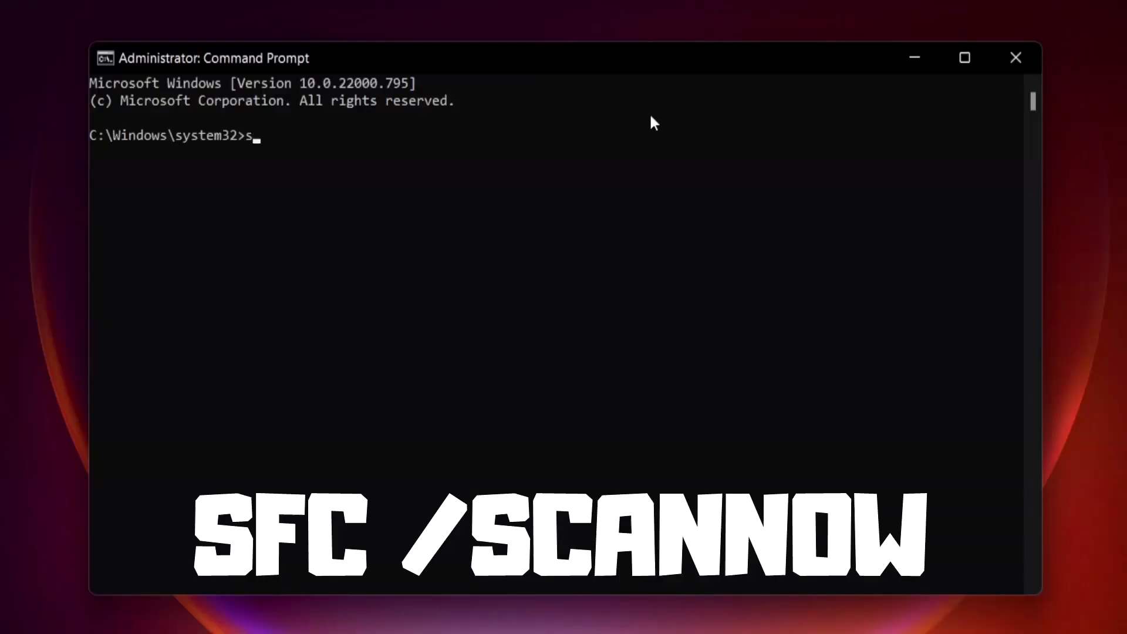
pyautogui.write('fc /scannow')
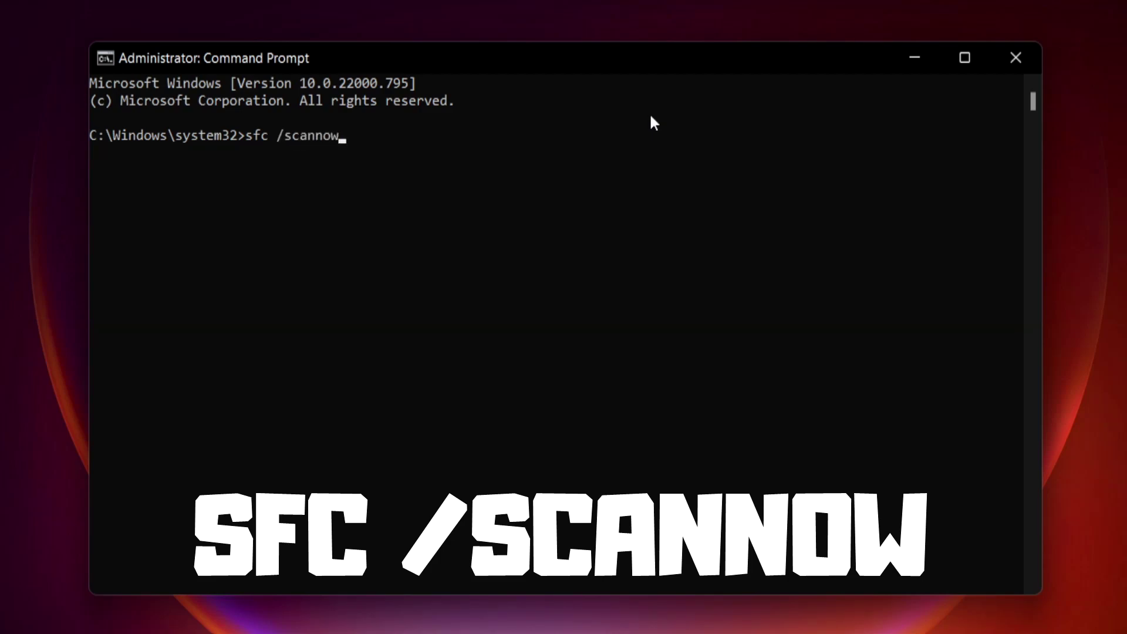
pyautogui.press('Return')
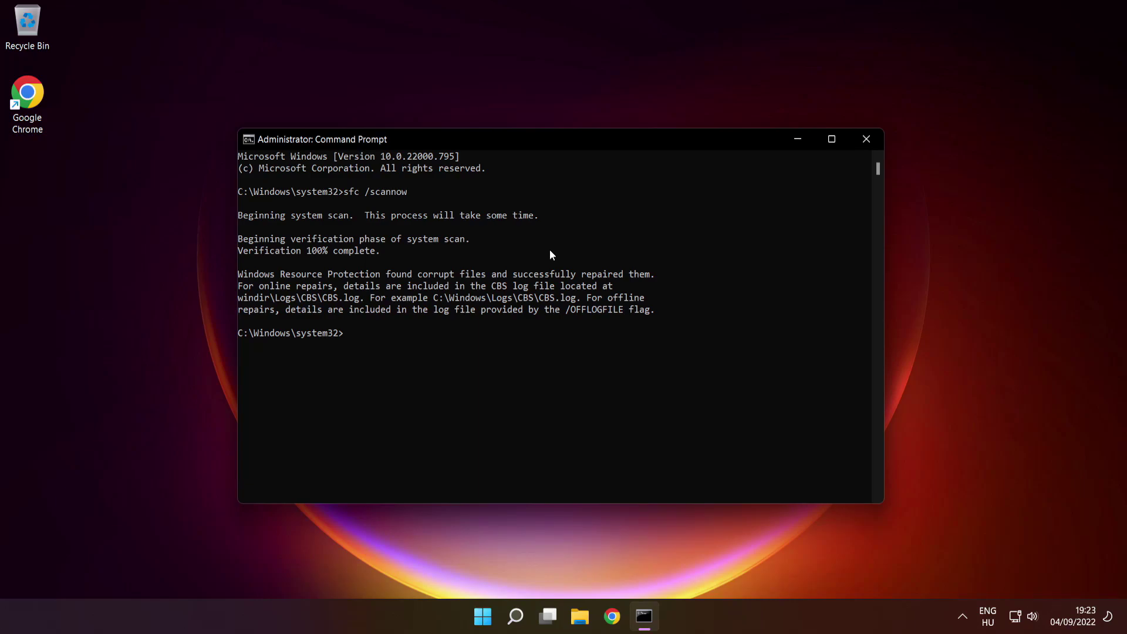
pyautogui.click(867, 141)
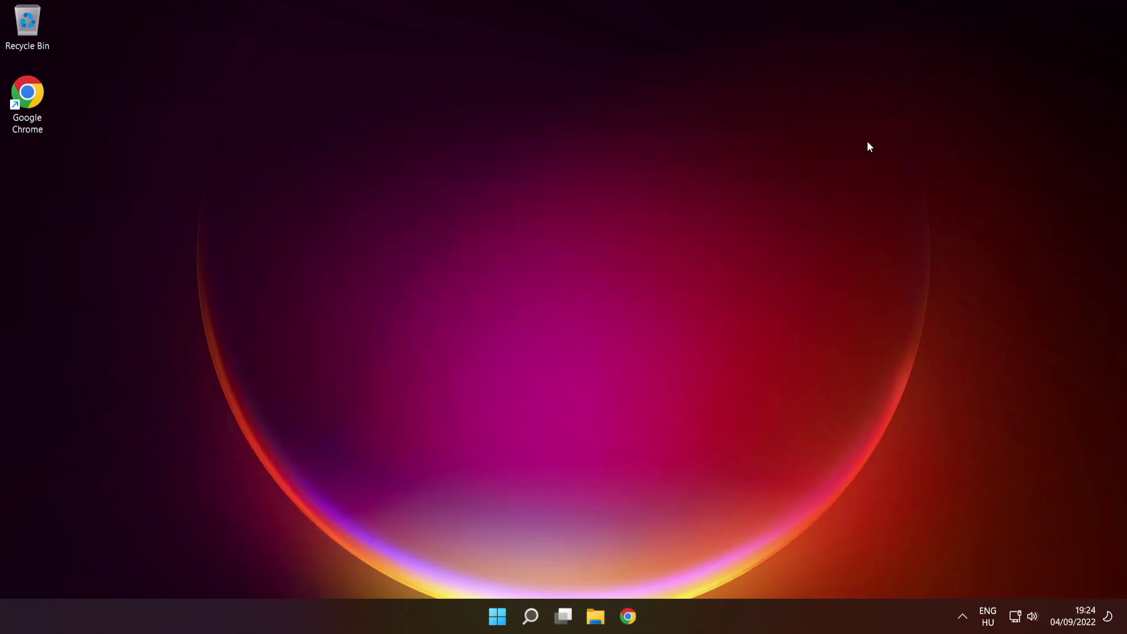
# - Show the Start menu's power options listing Sleep, Shut down and Restart
pyautogui.click(499, 616)
pyautogui.click(746, 565)
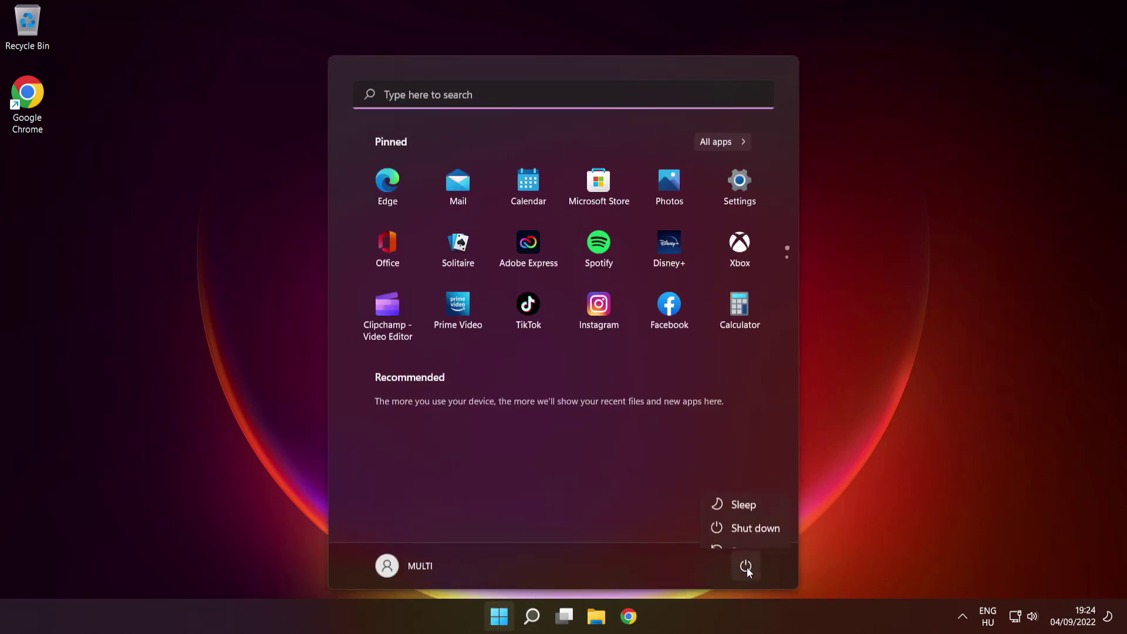